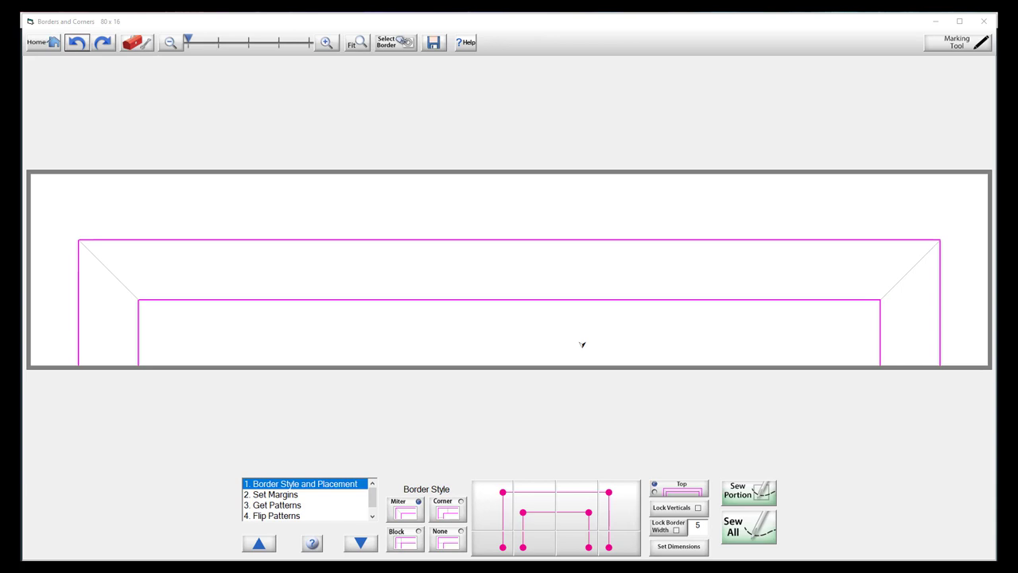
Change the Border Style from Miter to None so the top border runs straight across
left_click(448, 541)
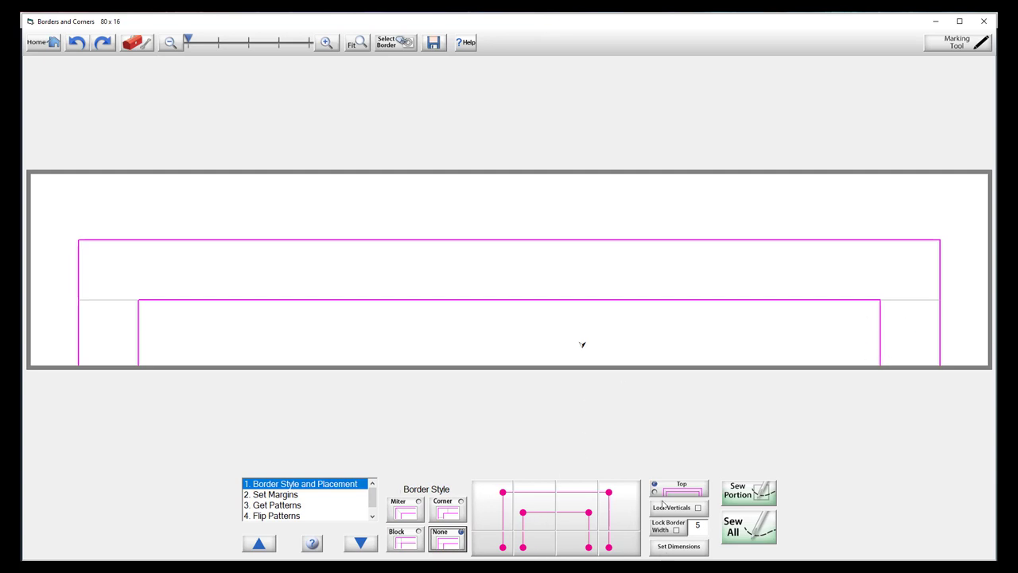
Lock the border verticals and the border width of 5
left_click(698, 508)
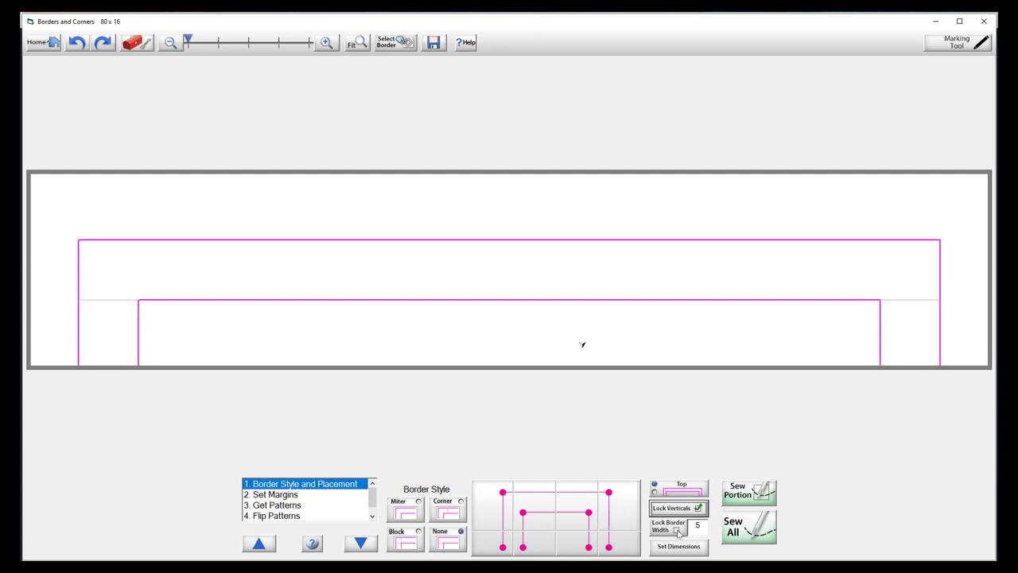
left_click(678, 531)
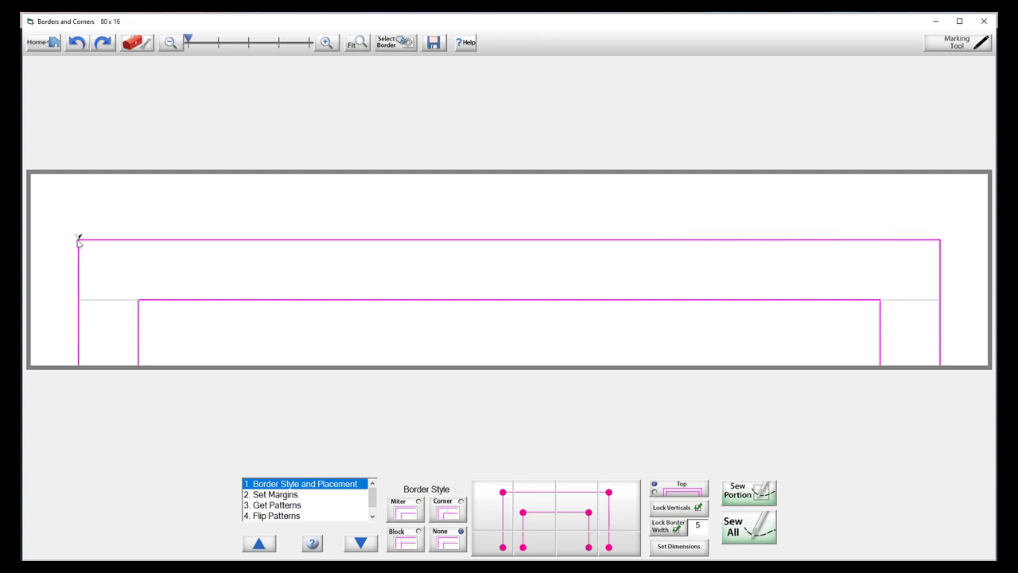
Set the top border's left and right end cells, then advance to pattern selection
left_click(490, 503)
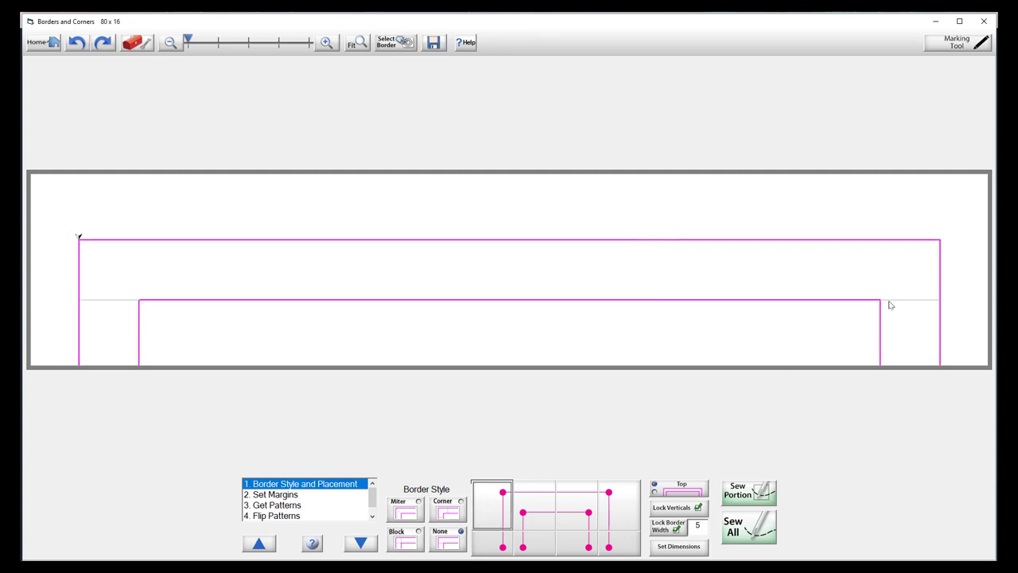
left_click(942, 243)
left_click(617, 506)
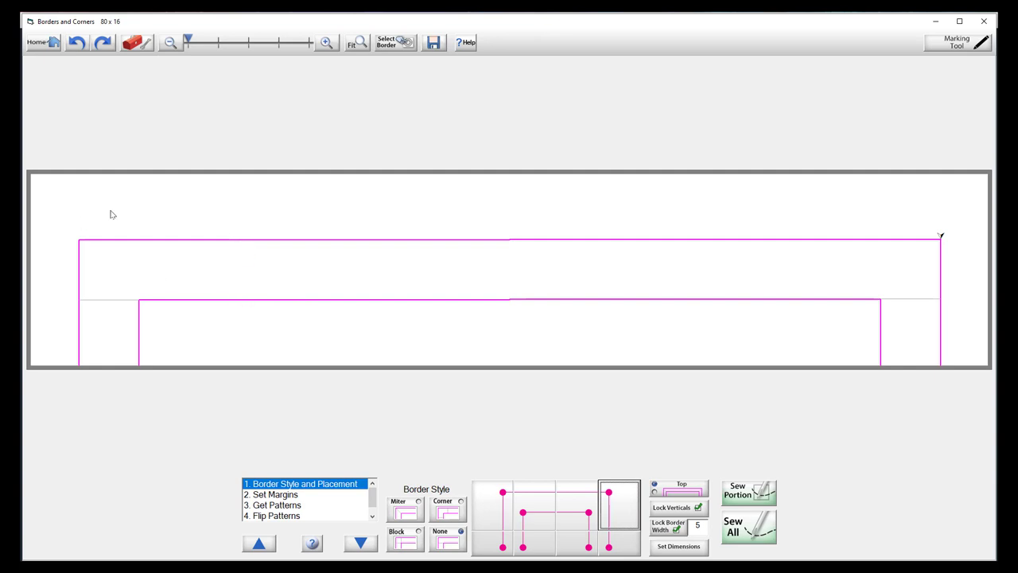
left_click(268, 506)
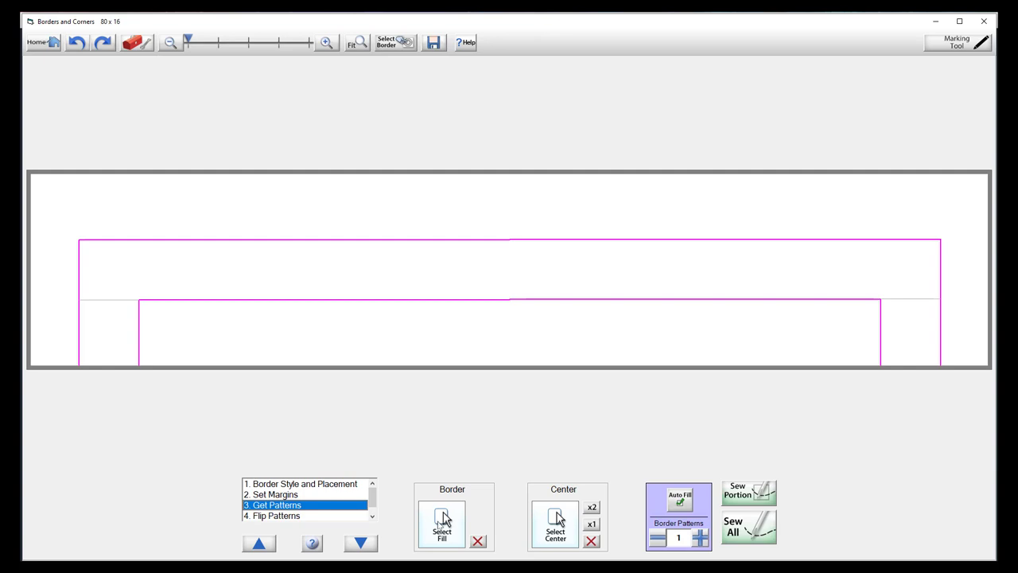
Fill the top border with 16 repeats of 'jspanto277 sea birds.gpf', then start choosing a centre pattern
left_click(451, 527)
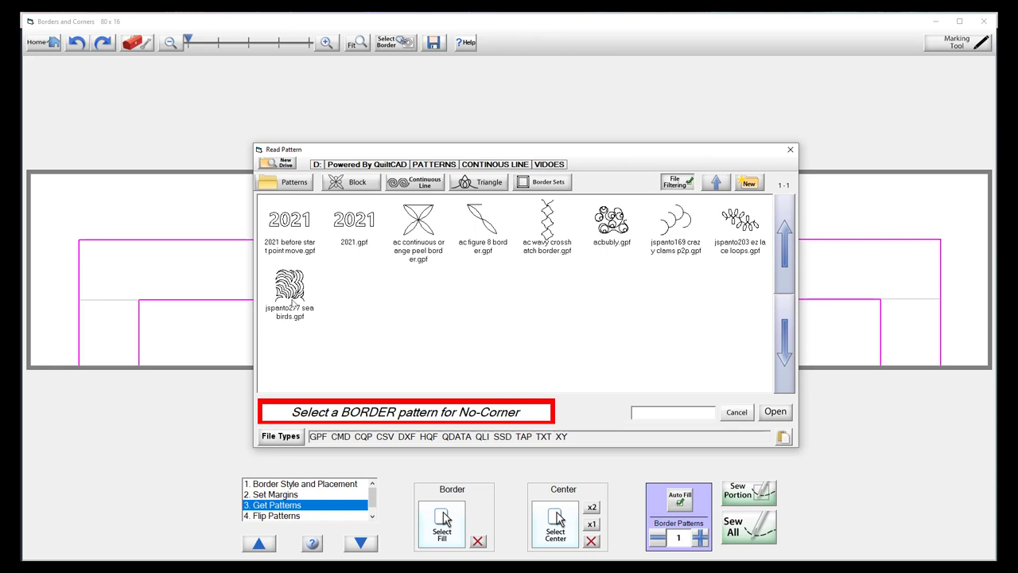
left_click(291, 283)
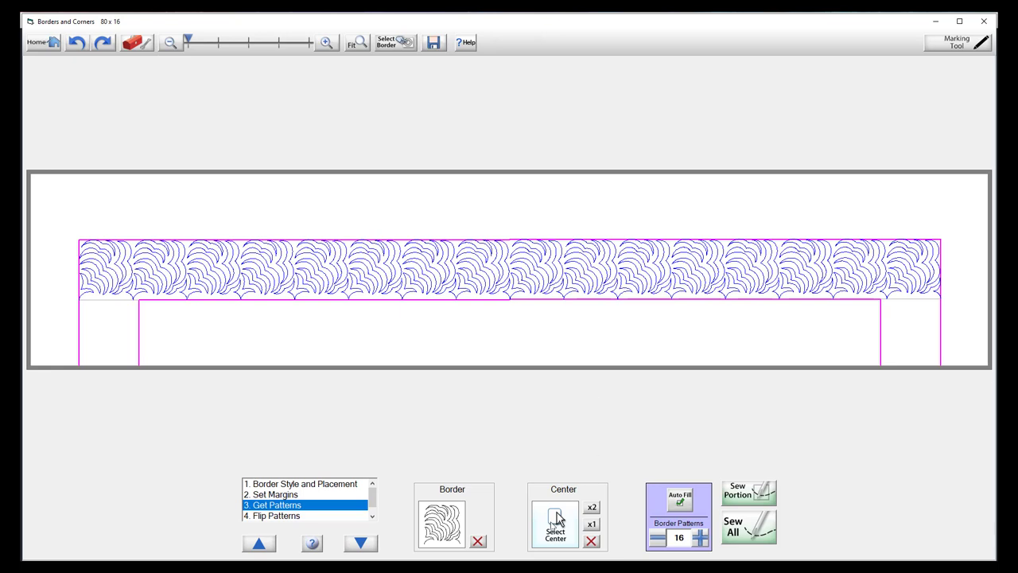
left_click(555, 521)
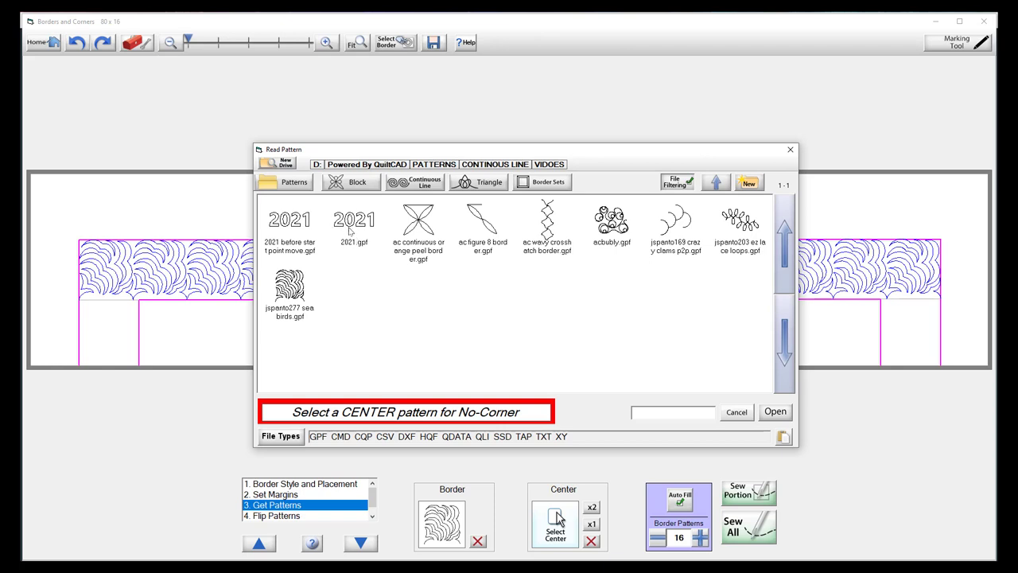
Place '2021 before start point move.gpf' mid-border, dropping the sea birds fill to 8 repeats
double_click(284, 241)
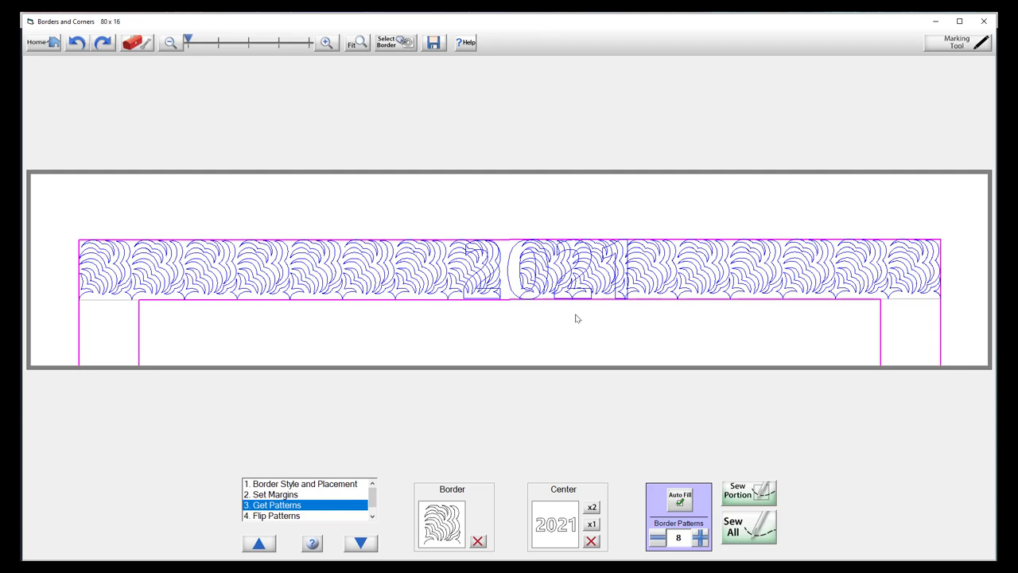
scroll(371, 498, "down", 1)
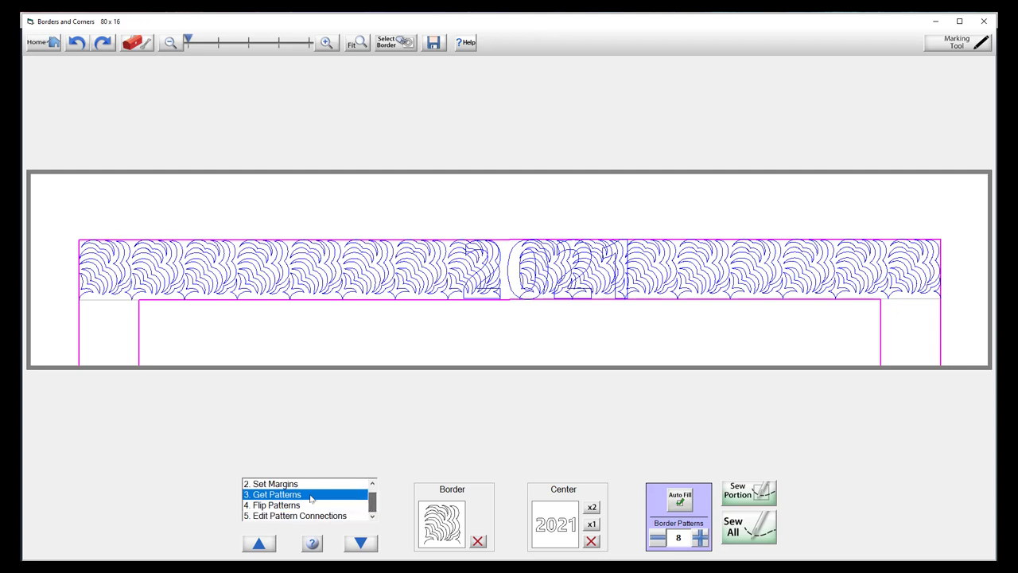
Join the border to the centre By Width and reduce the sea birds repeats to 6
left_click(273, 516)
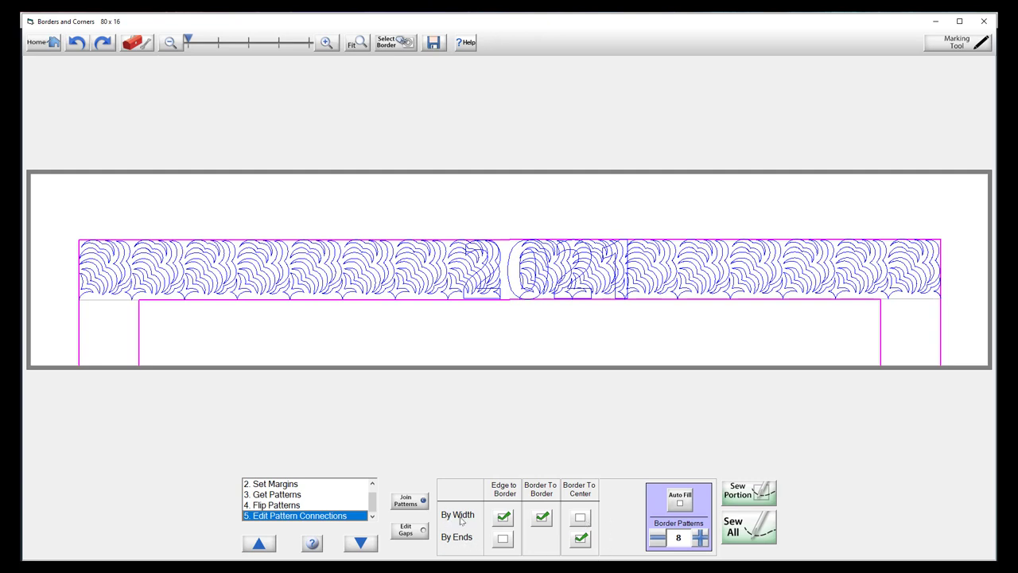
left_click(582, 518)
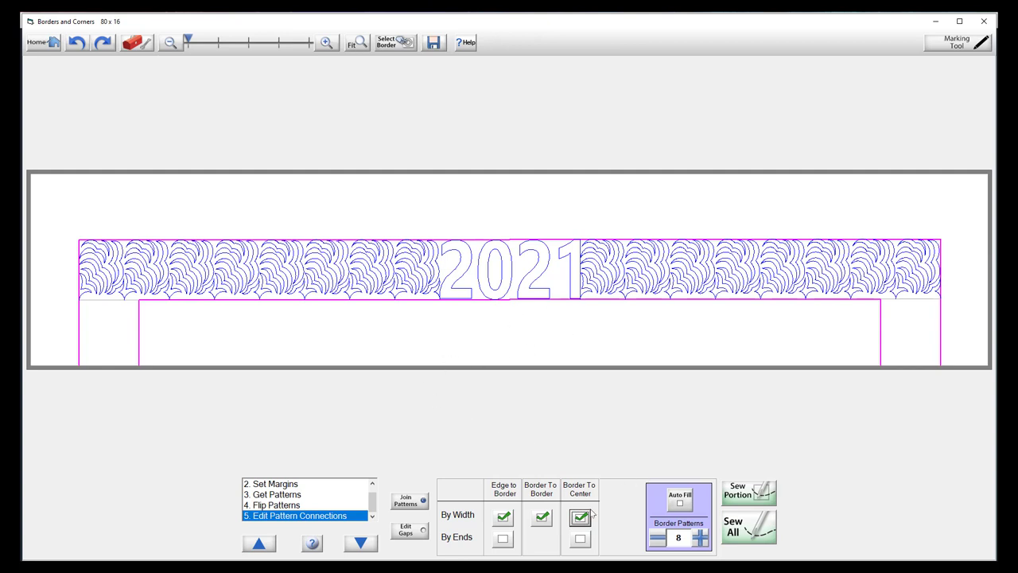
left_click(658, 540)
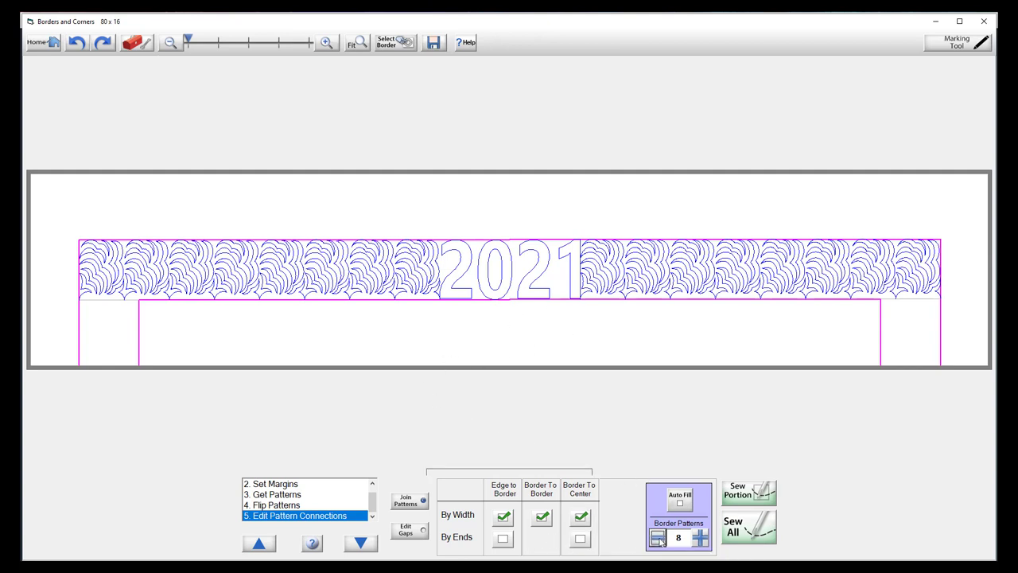
left_click(658, 539)
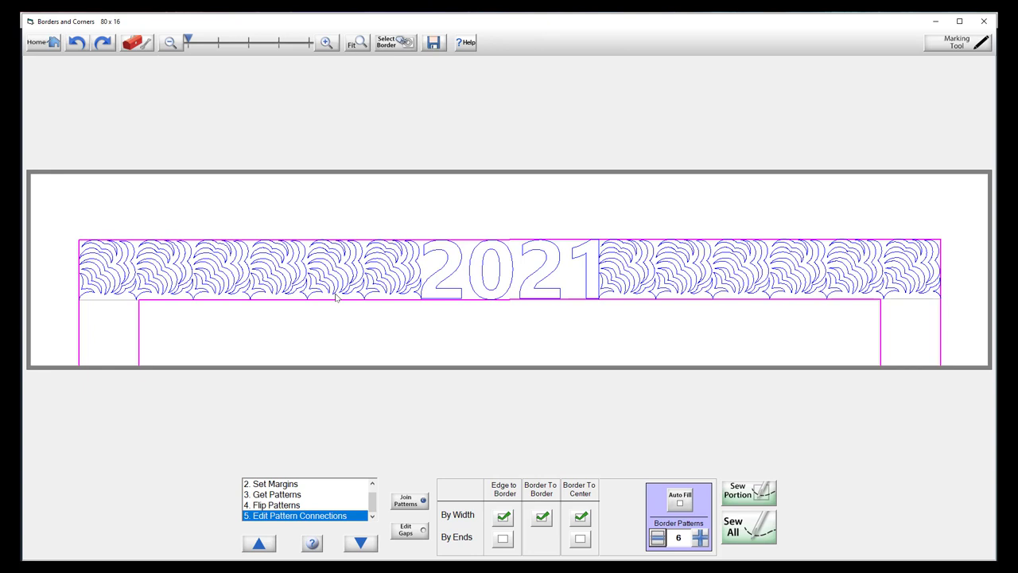
left_click(294, 496)
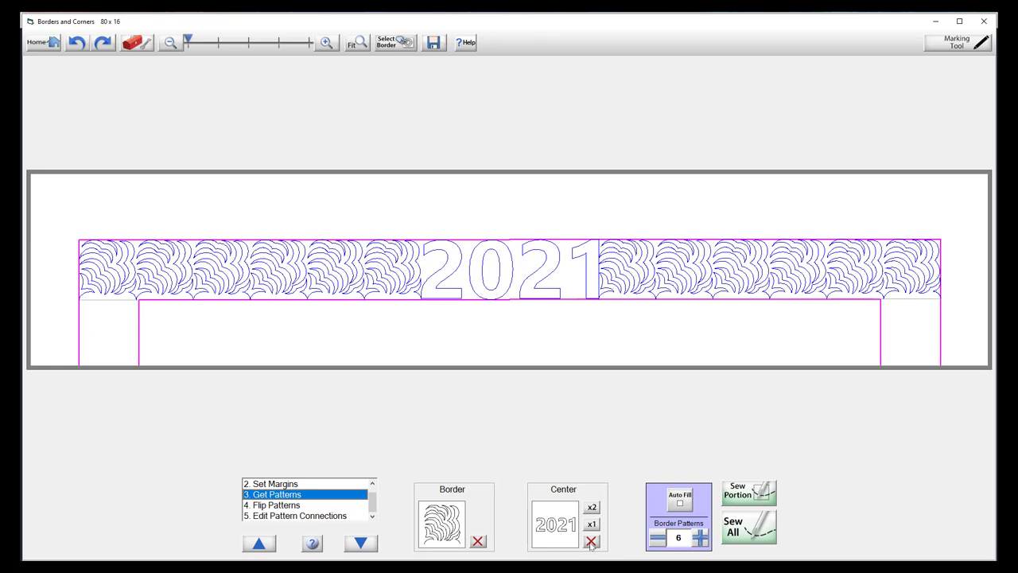
Replace the centre pattern with 2021.gpf and turn on Auto Fill
left_click(591, 542)
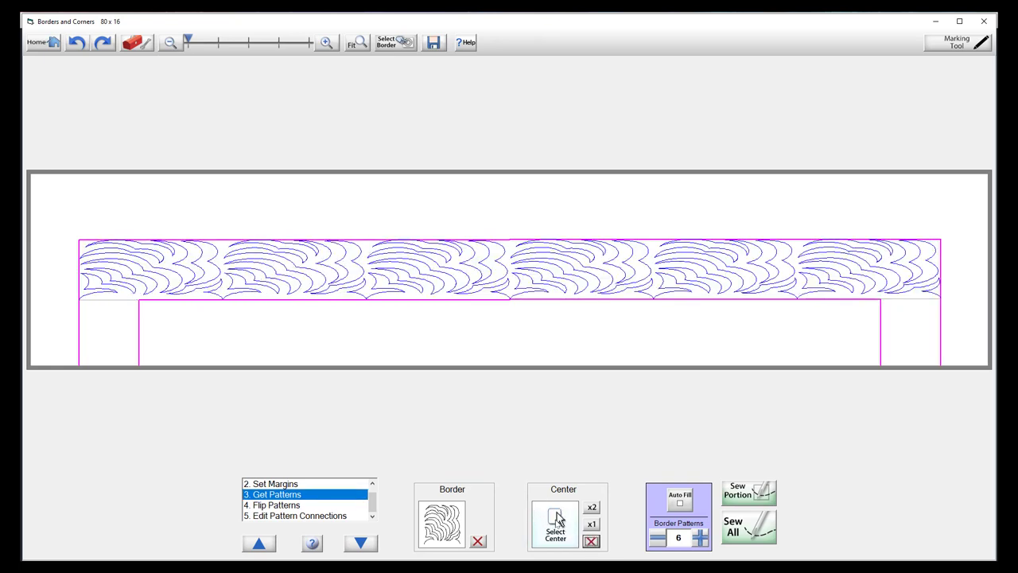
left_click(557, 519)
left_click(347, 229)
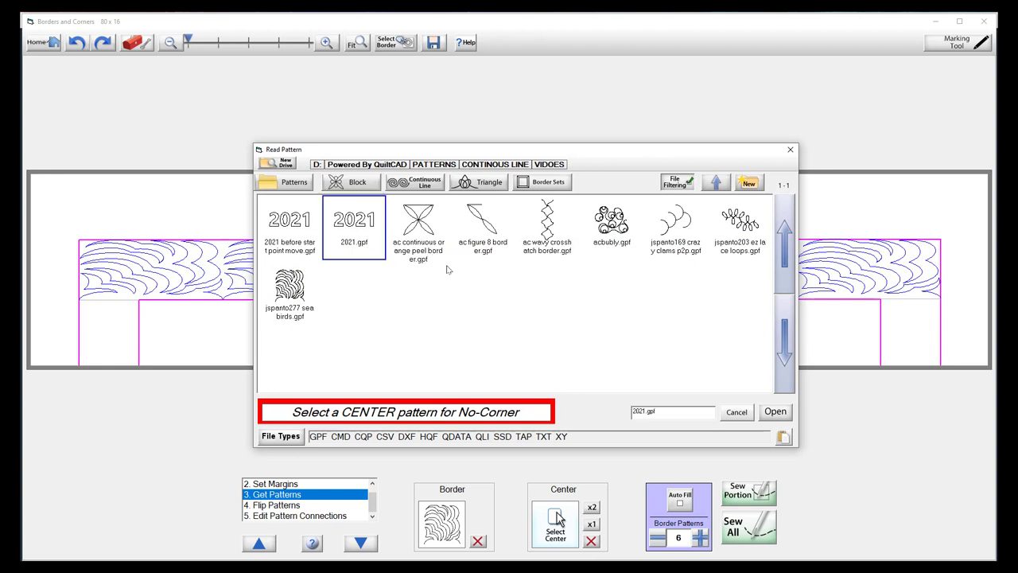
key("Return")
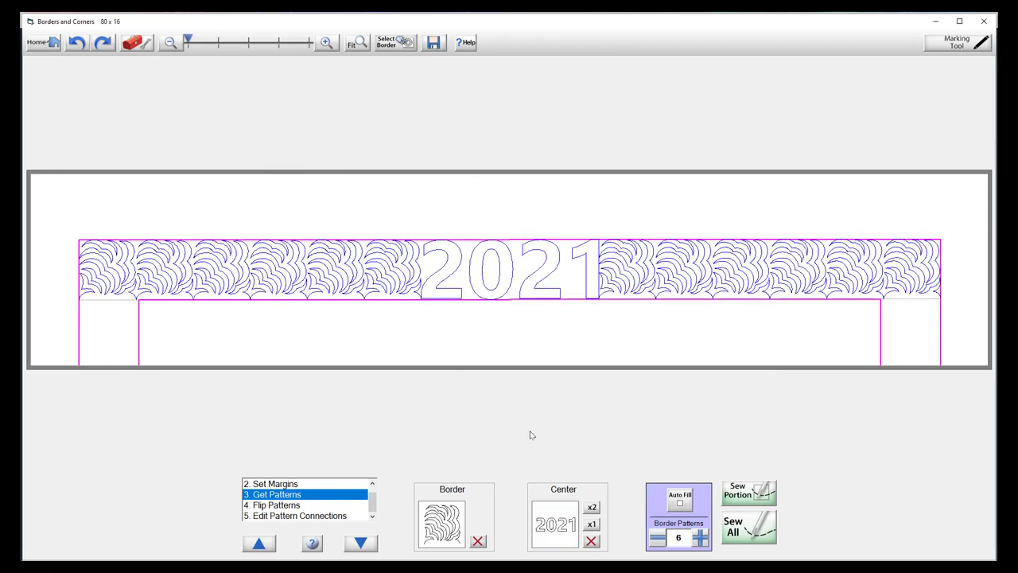
left_click(680, 504)
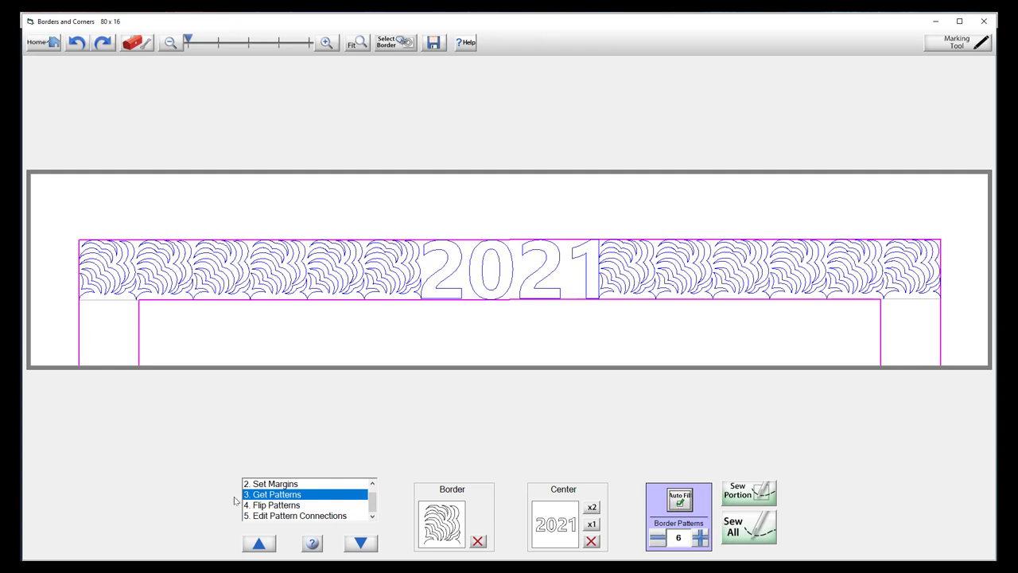
Review the pattern connection settings, then return to the Get Patterns step
left_click(284, 516)
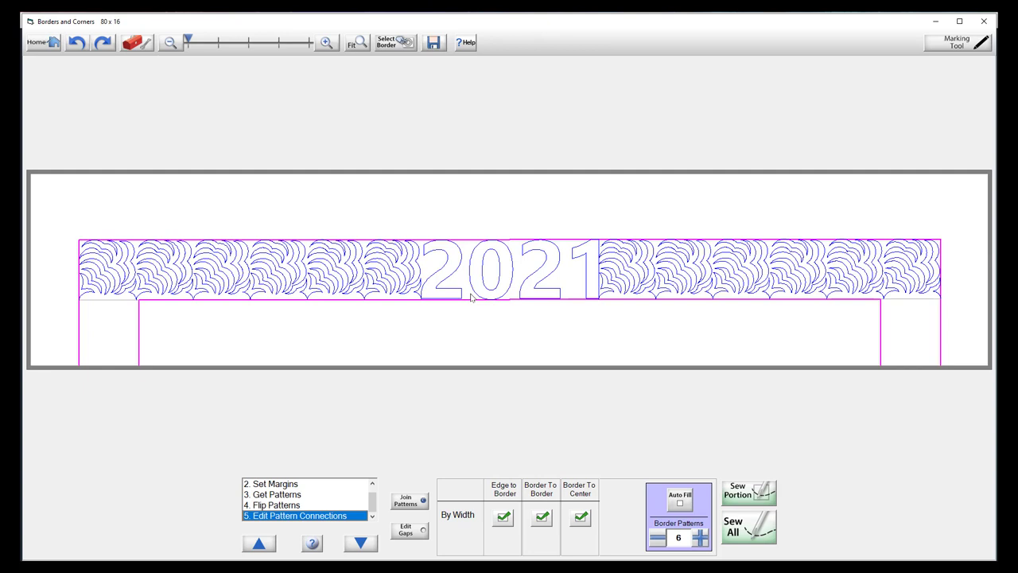
left_click(263, 495)
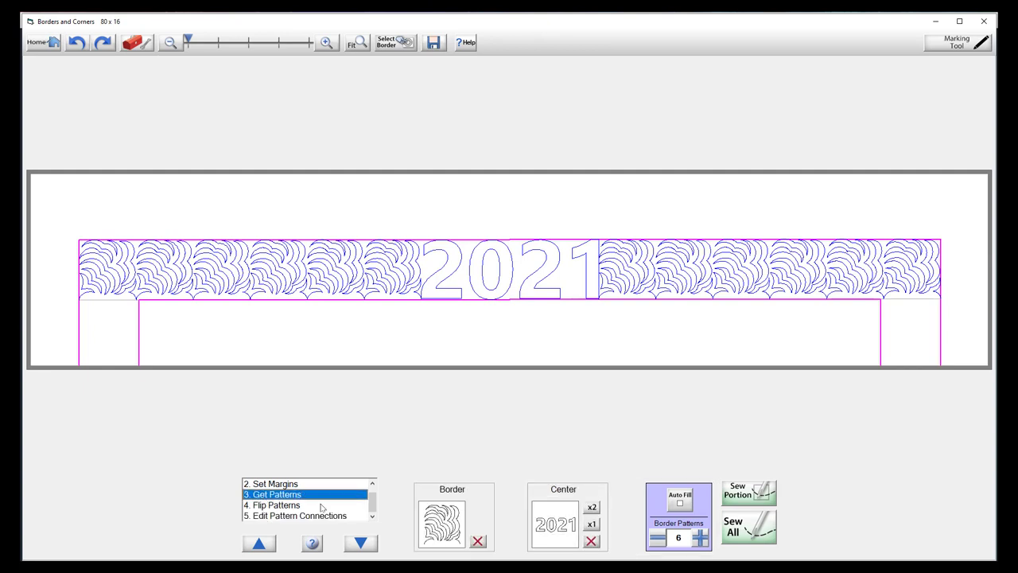
left_click(443, 528)
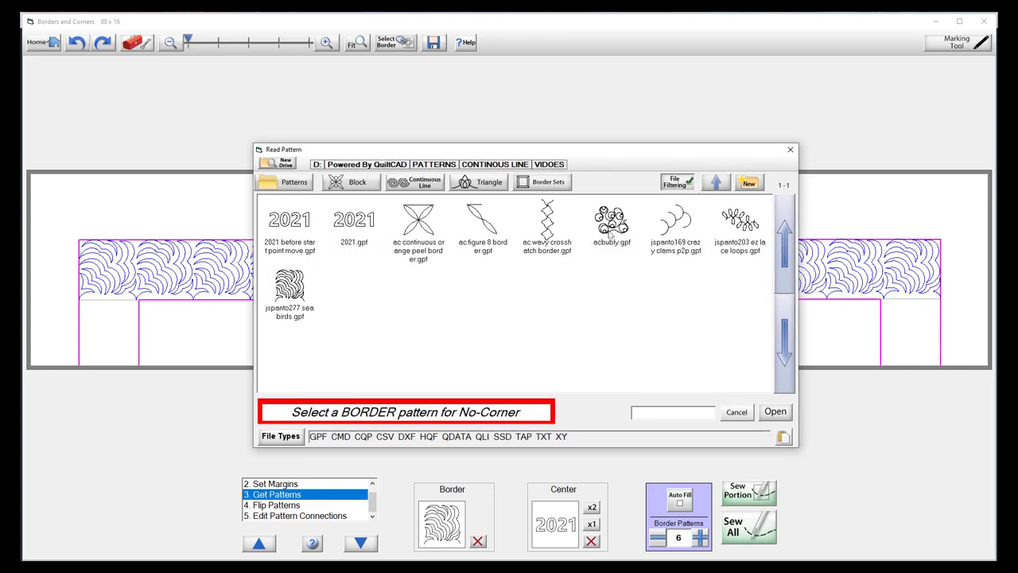
left_click(625, 230)
double_click(625, 229)
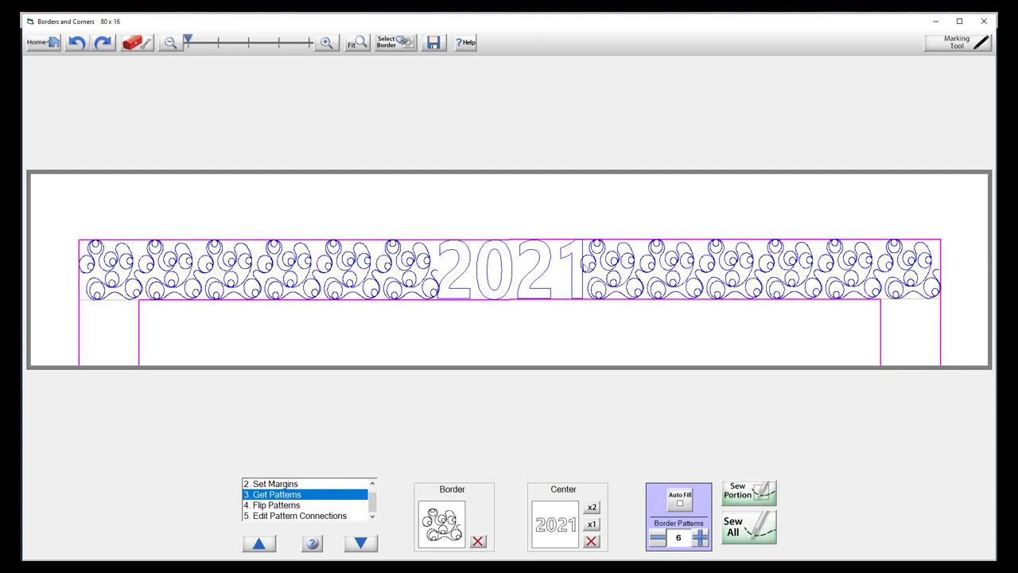
Turn on Auto Fill and clear the spiral border pattern to pick a replacement
left_click(680, 501)
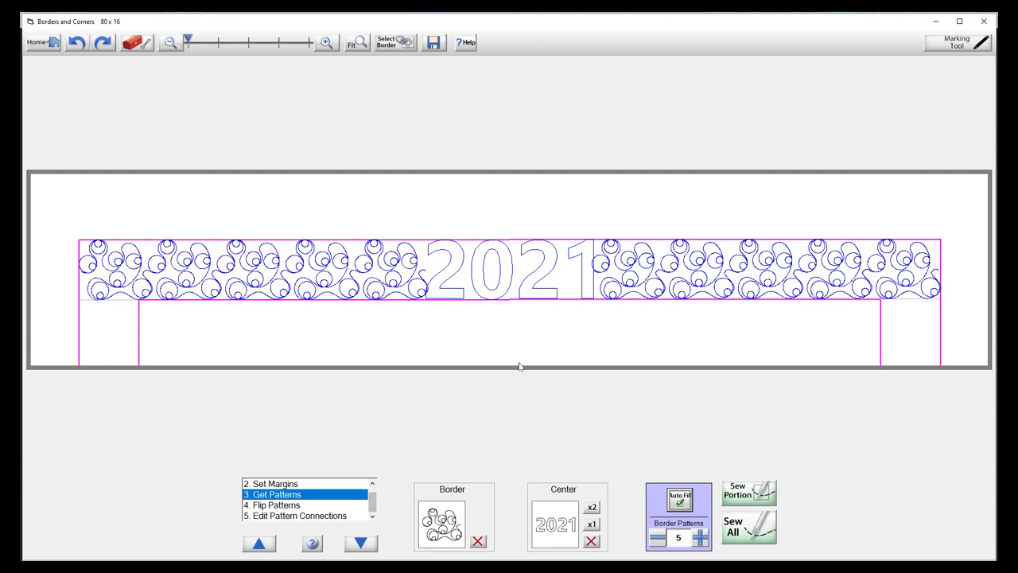
left_click(440, 538)
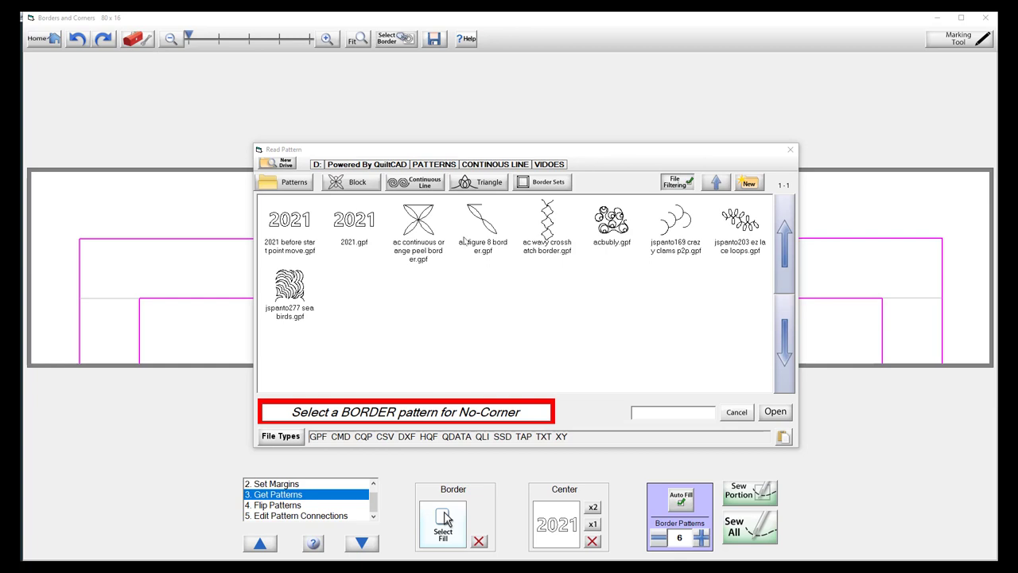
Fill the border with 'ac continuous orange peel border.gpf', six repeats flanking 2021
double_click(418, 225)
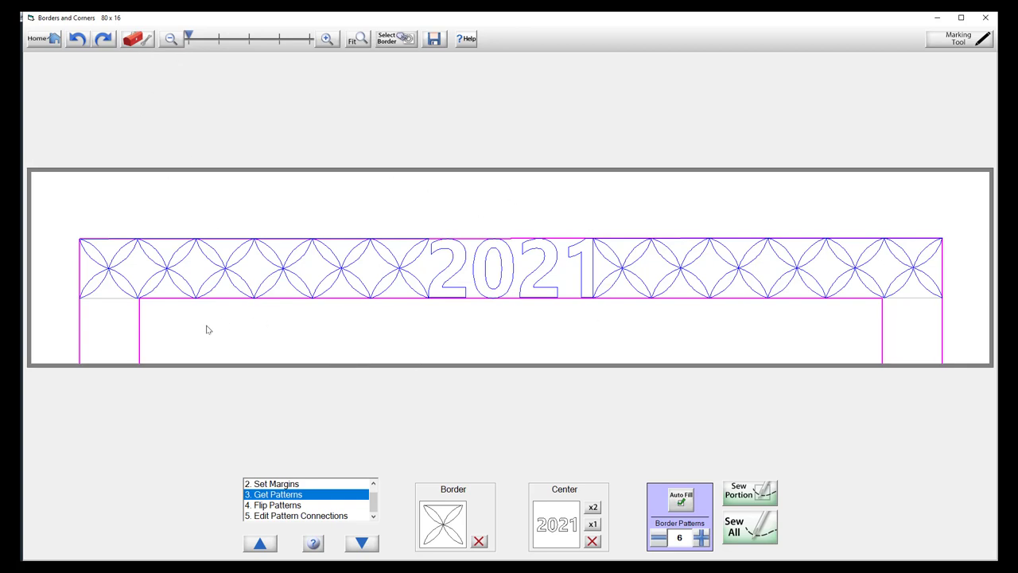
Check the 4.86 single pattern length in the border stats, then delete the 2021 centre
left_click(135, 40)
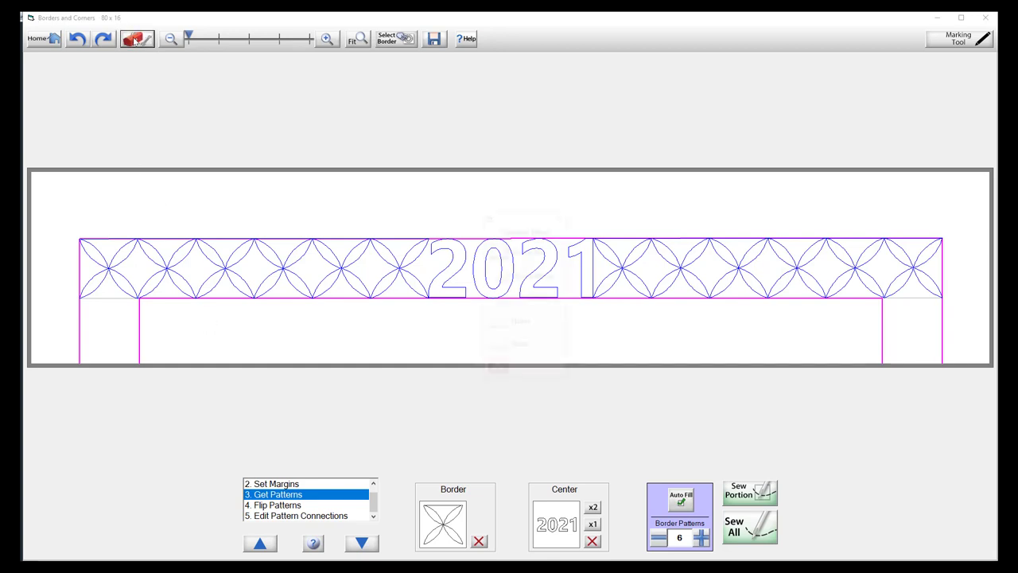
left_click(509, 348)
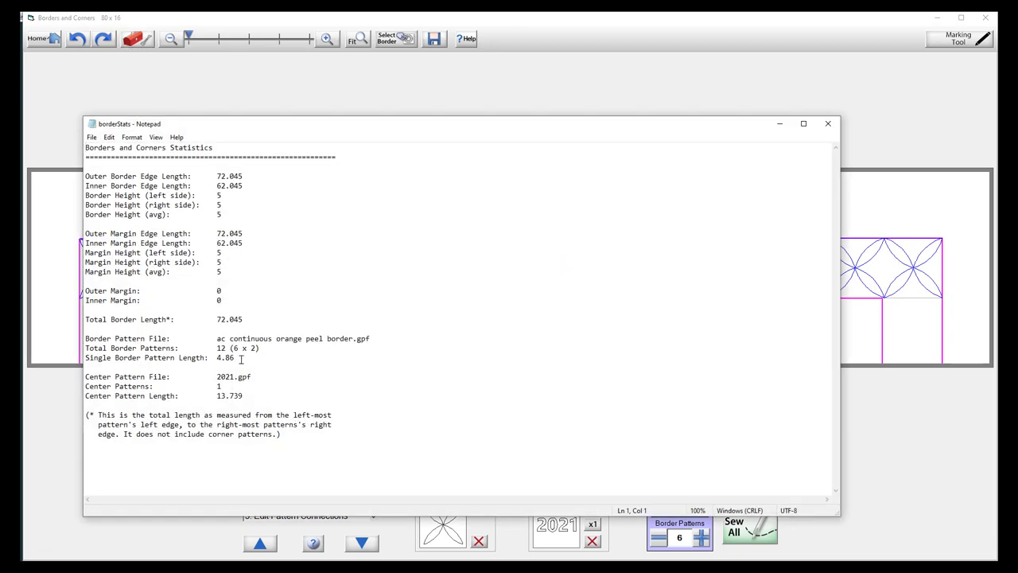
left_click_drag(240, 359, 205, 358)
left_click(830, 125)
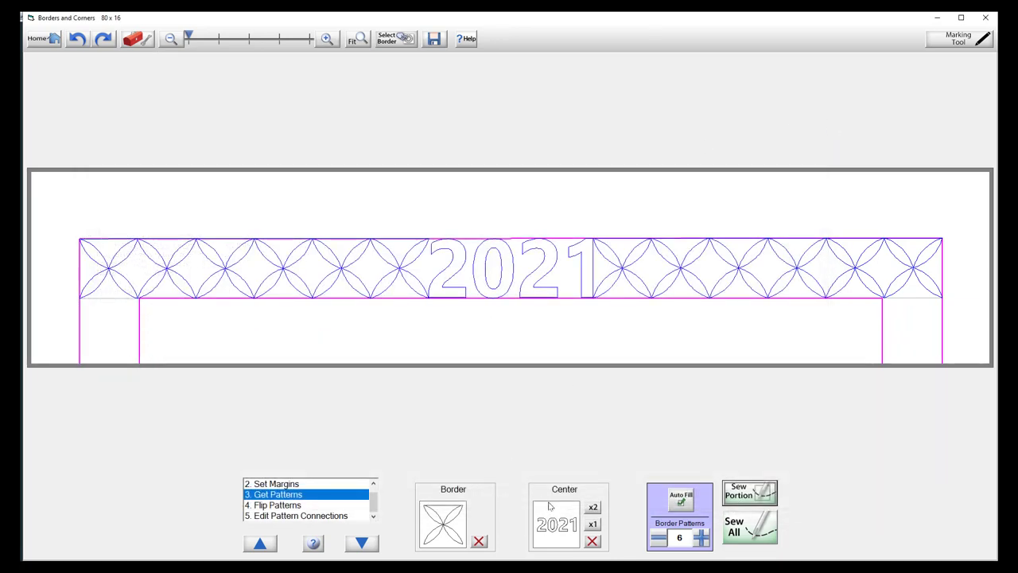
left_click(593, 542)
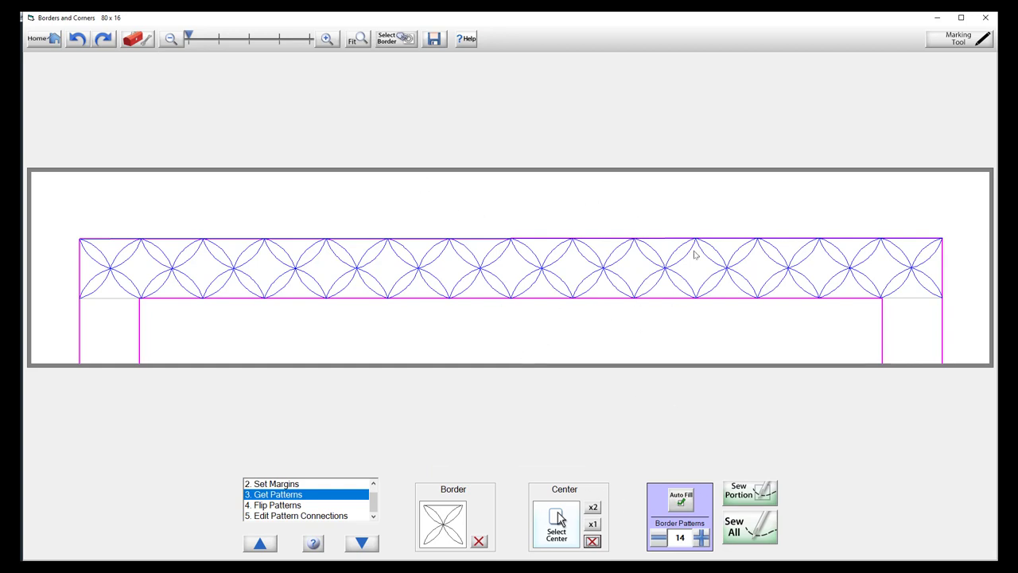
Check the border stats for 14 patterns, noting the 5.147 single pattern length
left_click(135, 38)
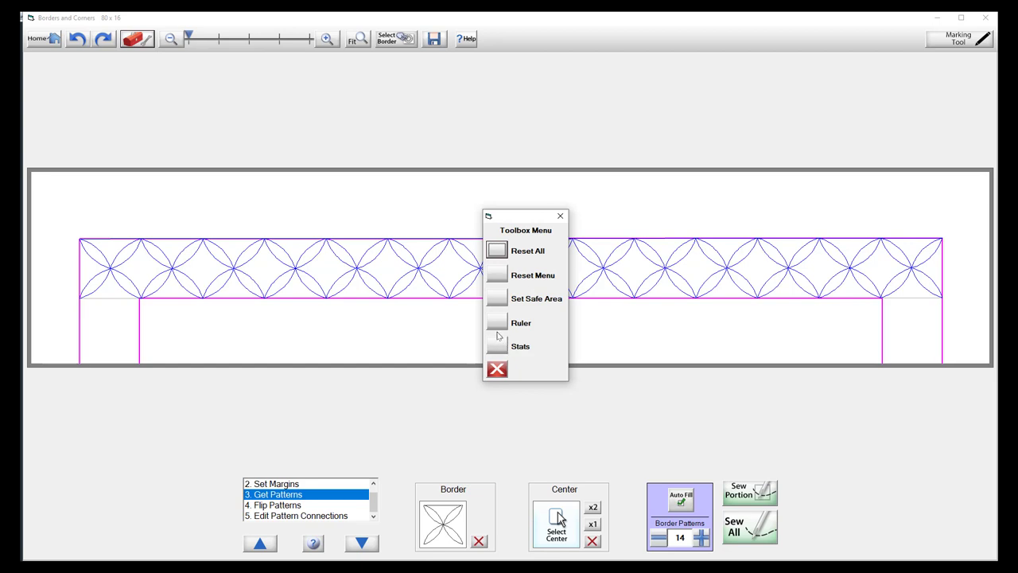
left_click(497, 346)
left_click_drag(239, 357, 209, 357)
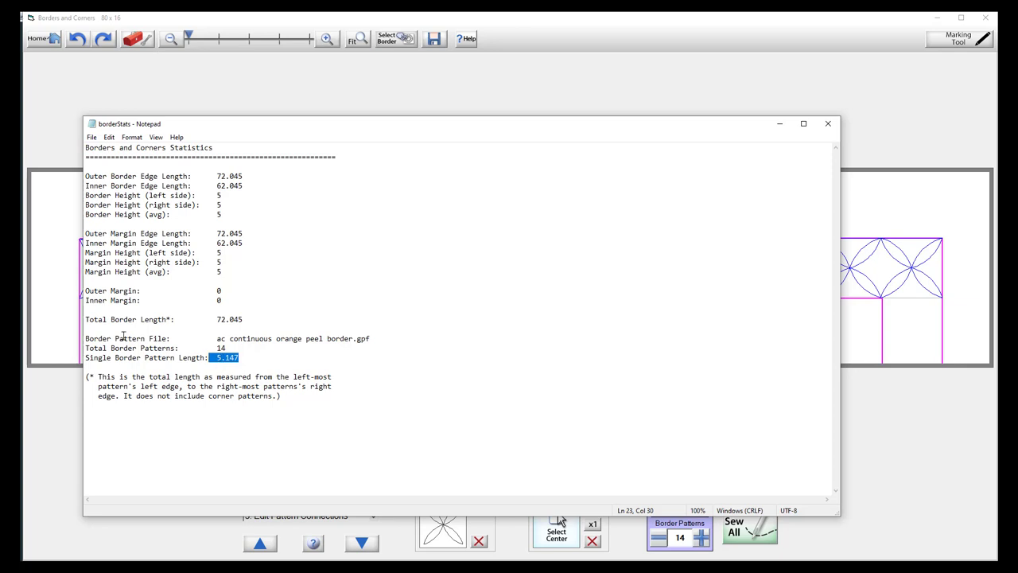
left_click(828, 124)
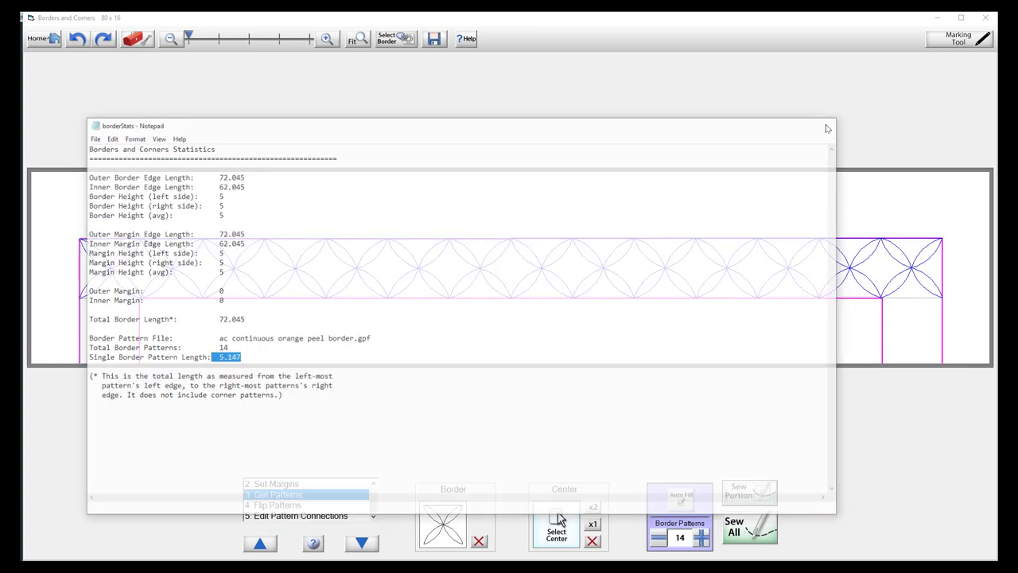
Increase the border to 15 orange peel patterns and confirm the new 4.804 length in stats
left_click(701, 538)
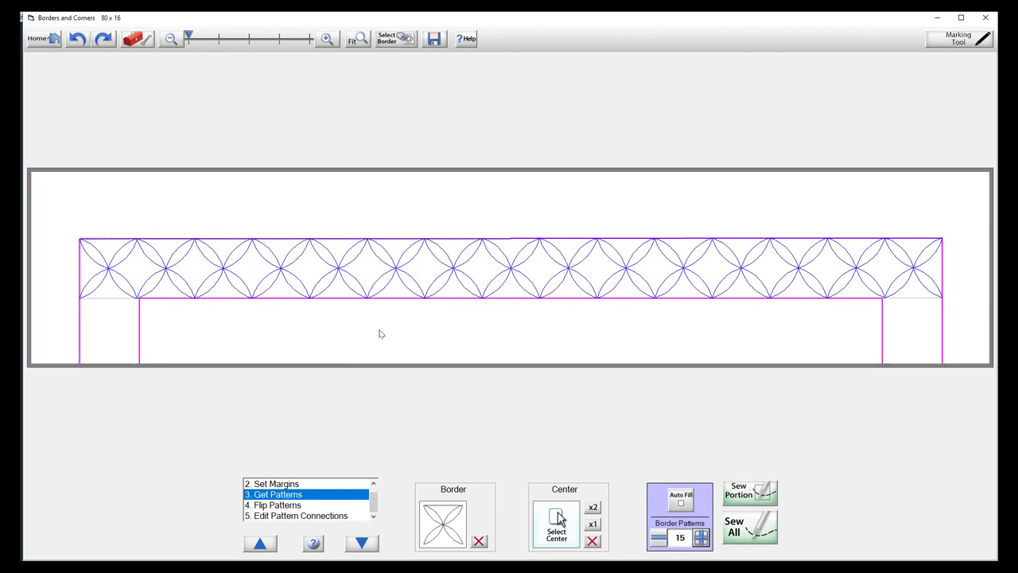
left_click(140, 43)
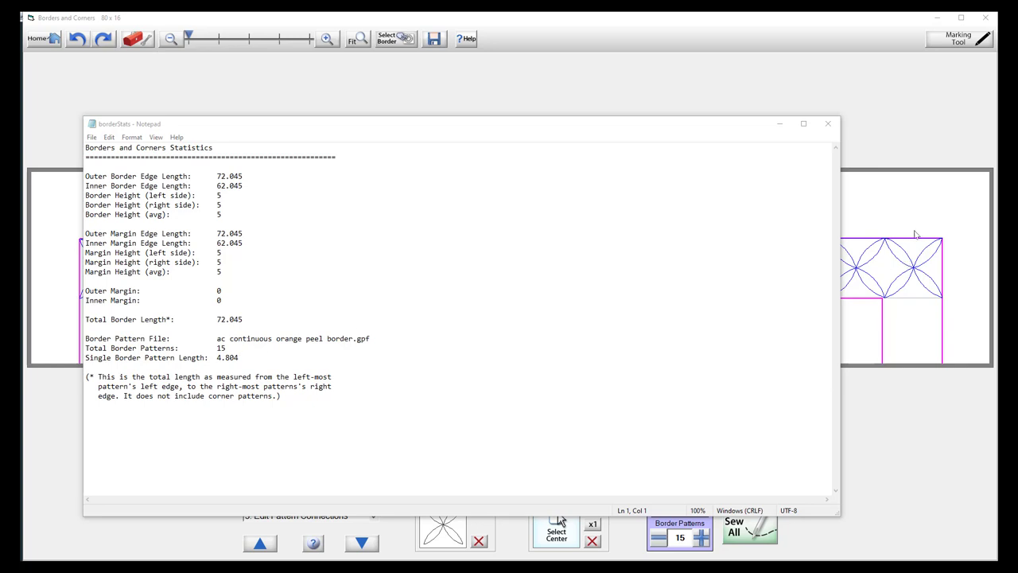
left_click(828, 123)
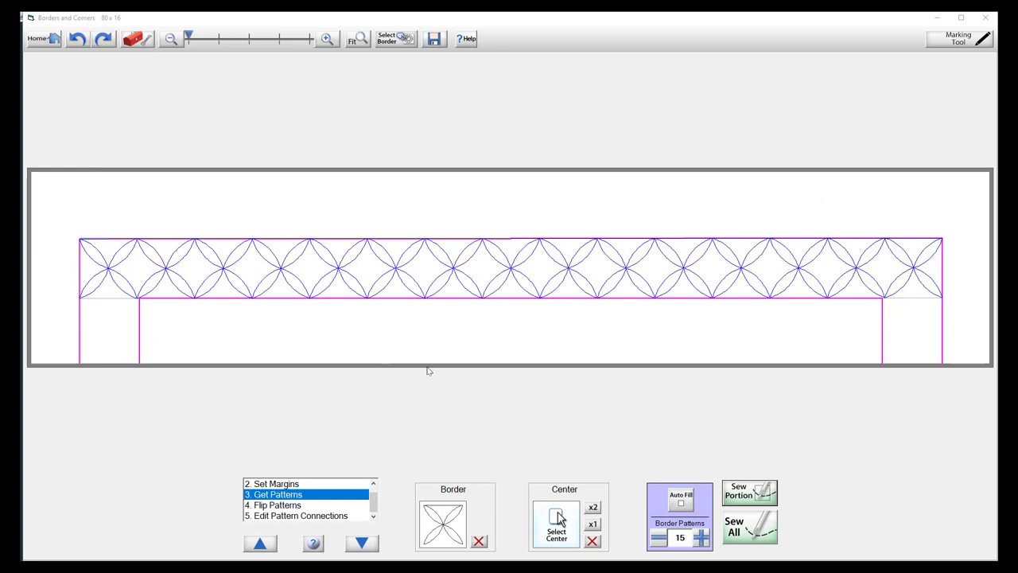
left_click(559, 527)
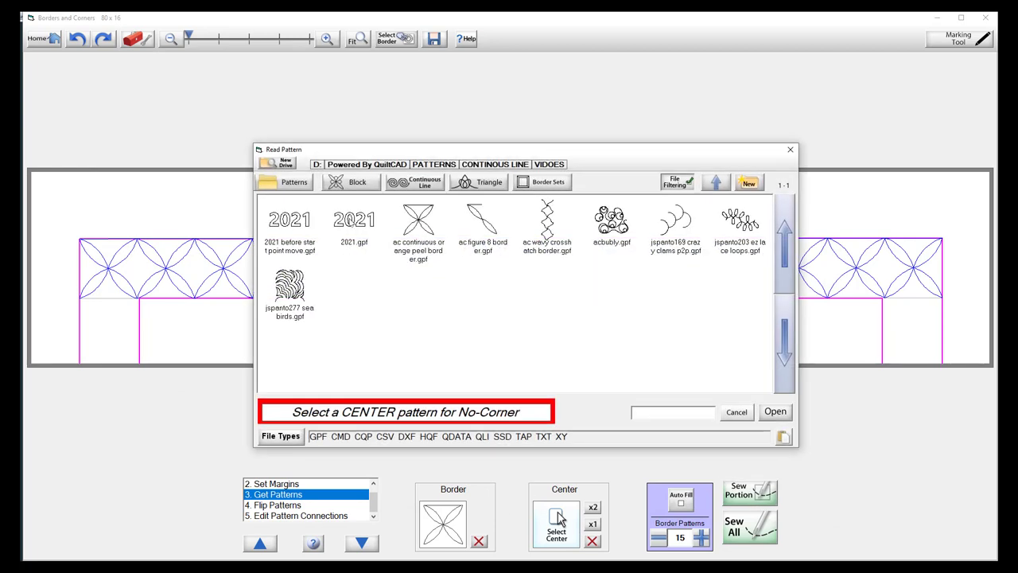
Put 2021.gpf back in the centre and auto-fill six orange peels on each side
double_click(354, 223)
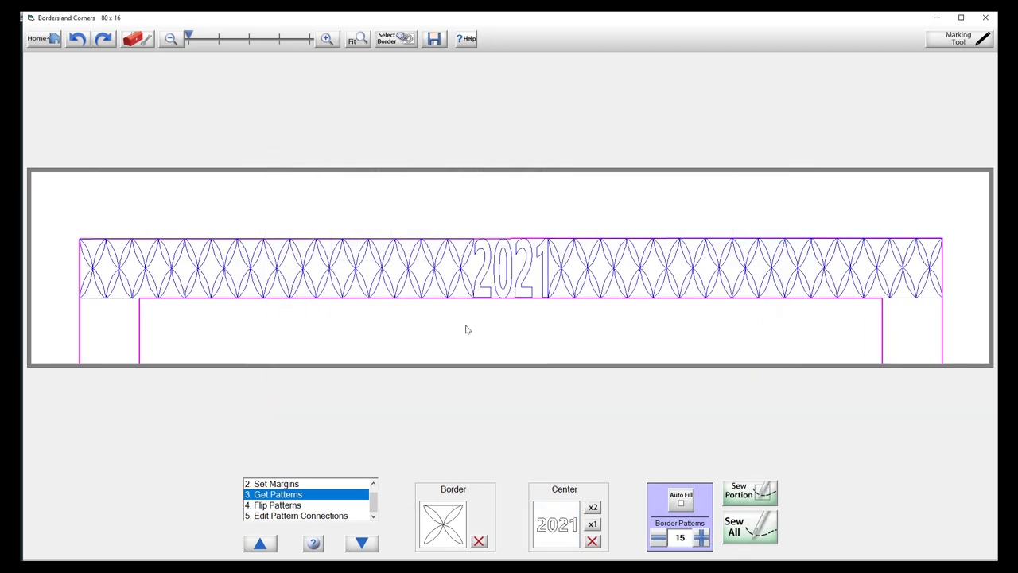
left_click(680, 501)
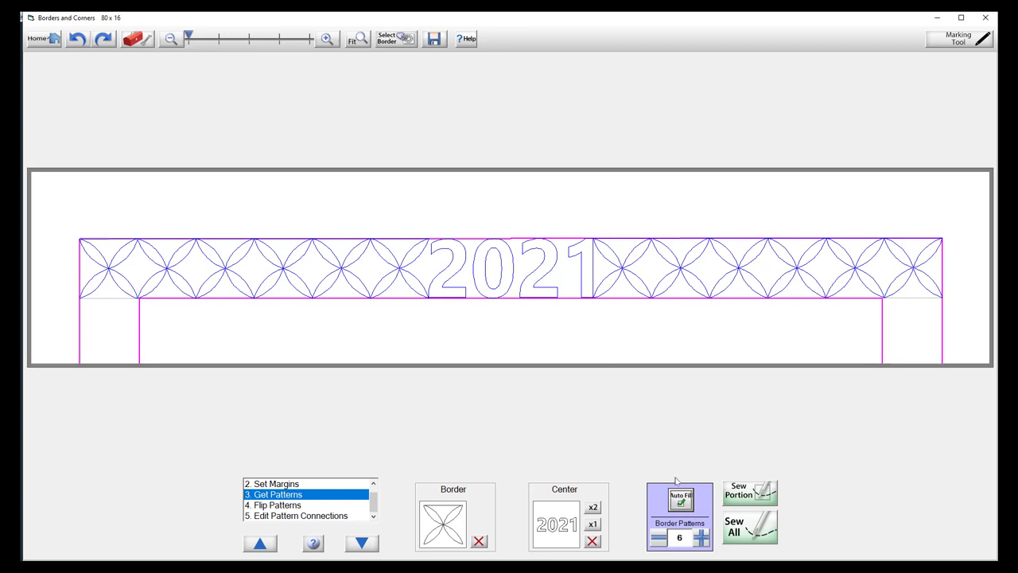
Send the orange peel border with 2021 to sewing and save it as '2021 panto option 1'
left_click(751, 535)
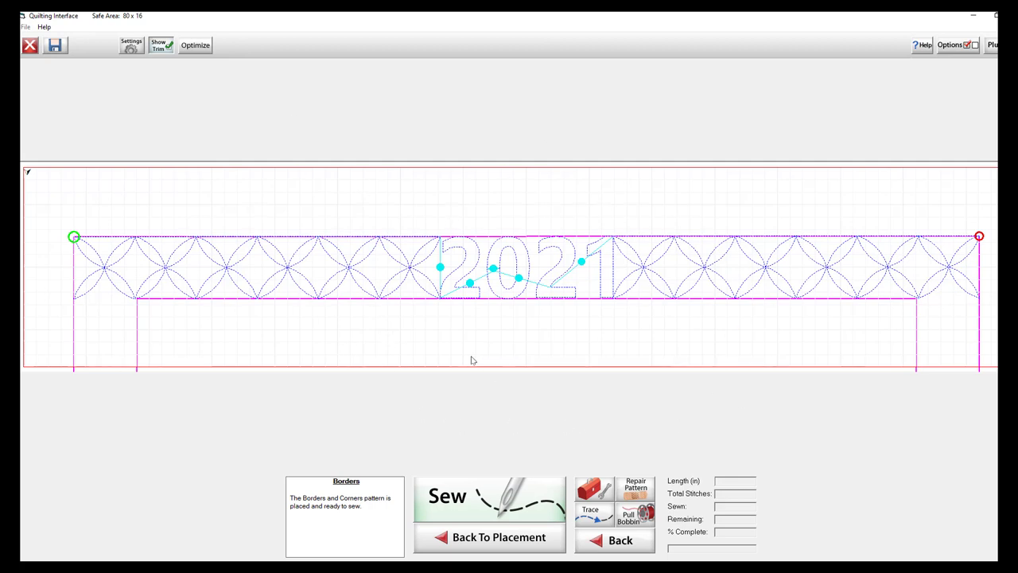
left_click(56, 46)
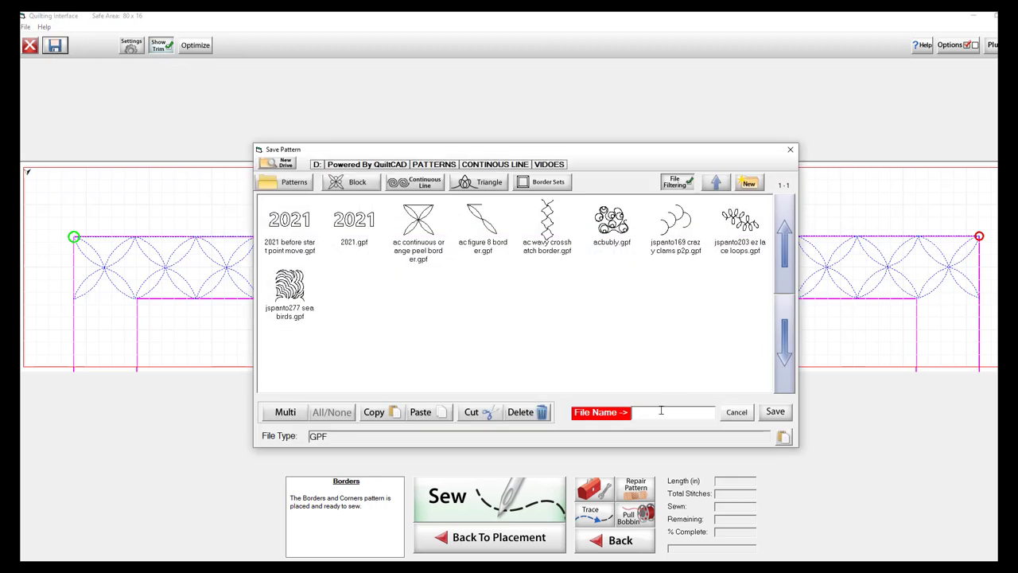
left_click(660, 411)
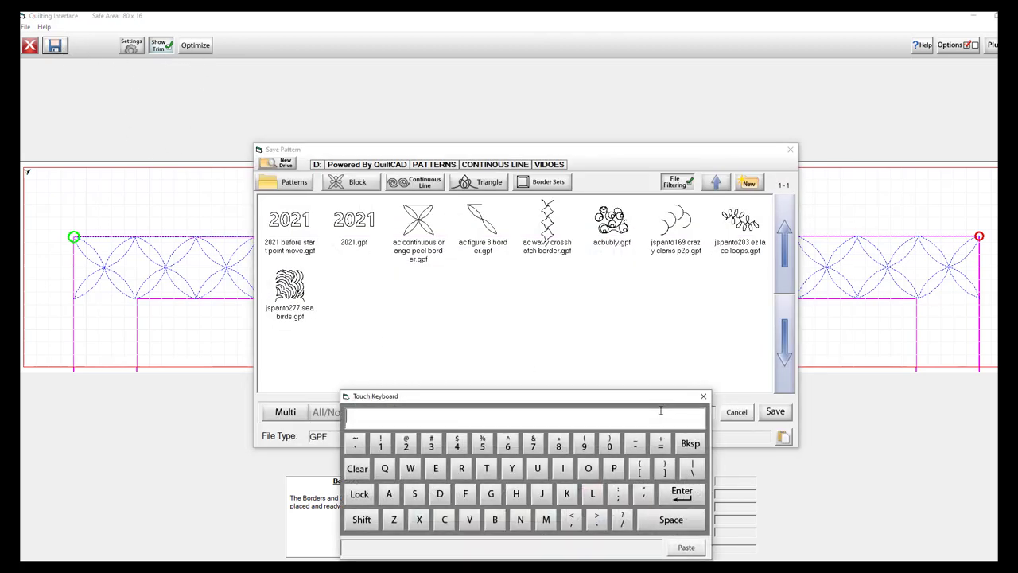
type("20")
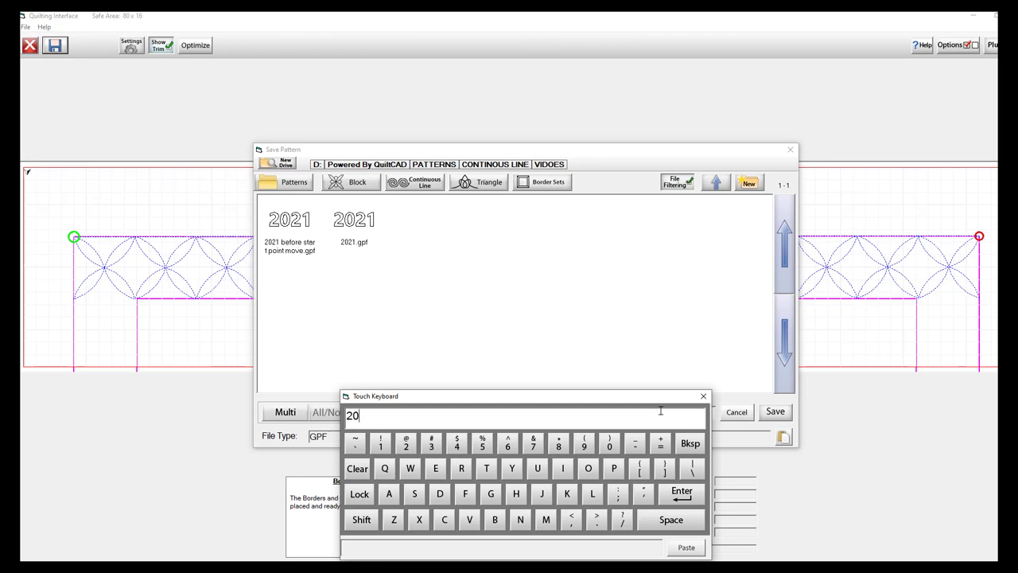
type("21 pa")
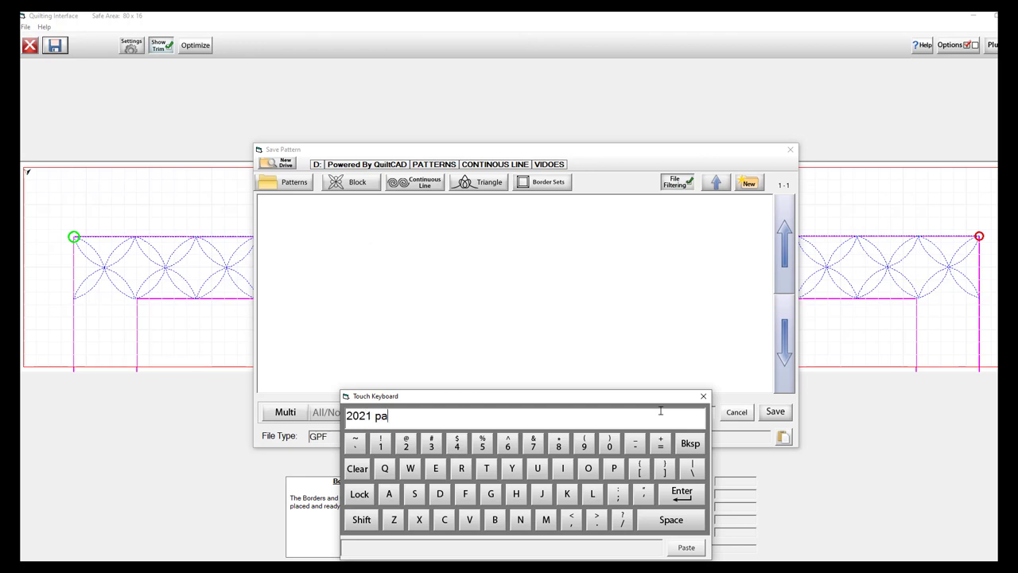
type("nto option 1")
left_click(682, 493)
left_click(773, 414)
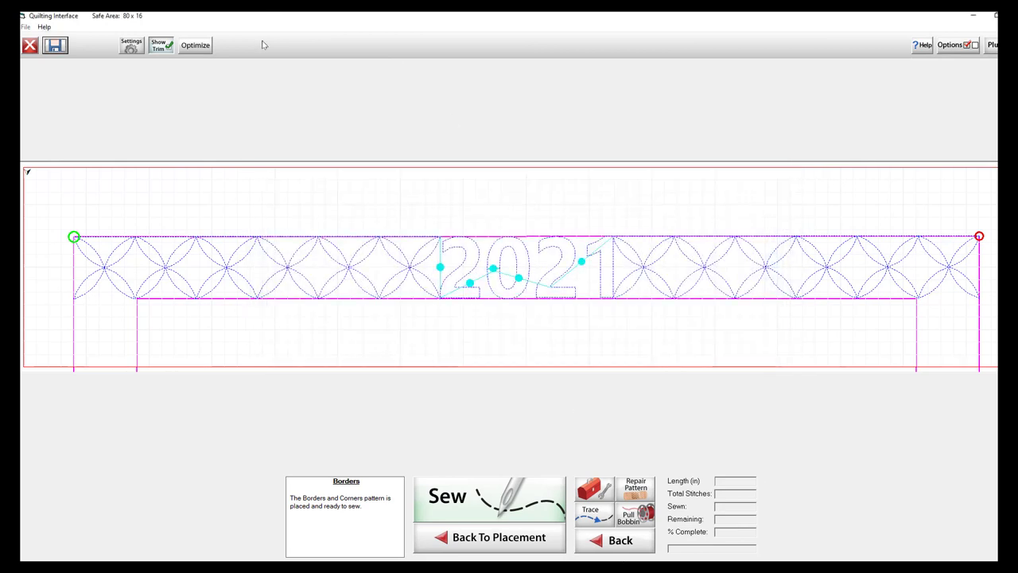
Swap the border pattern to ac wavy crosshatch border.gpf, 20 per side, and generate its stats
left_click(30, 46)
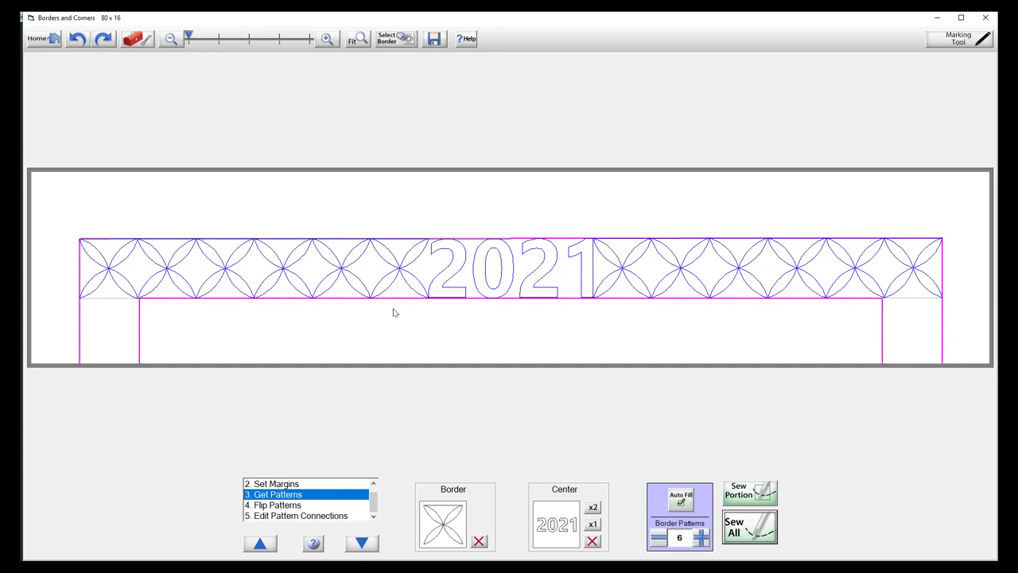
left_click(439, 530)
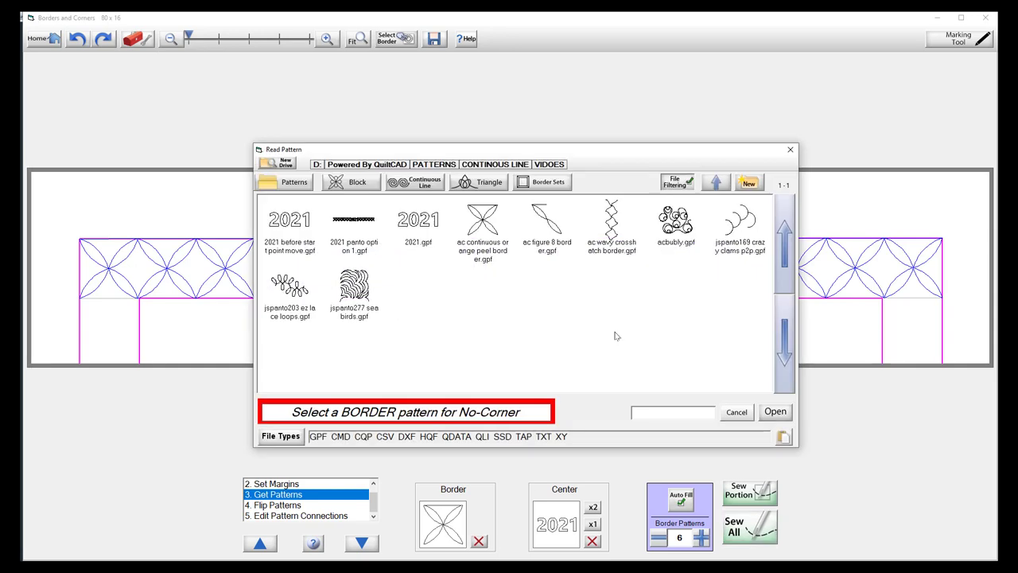
left_click(612, 235)
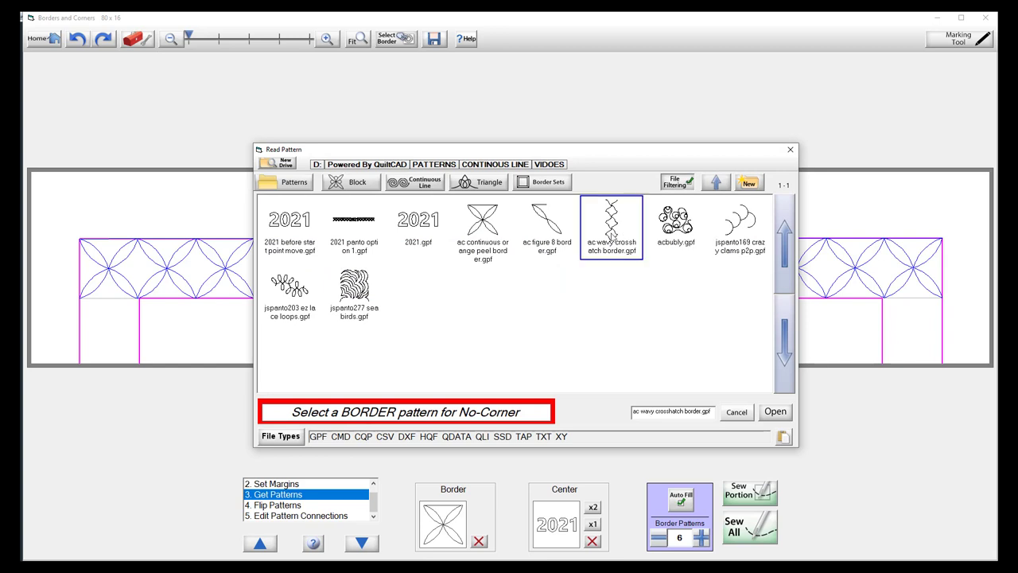
left_click(775, 410)
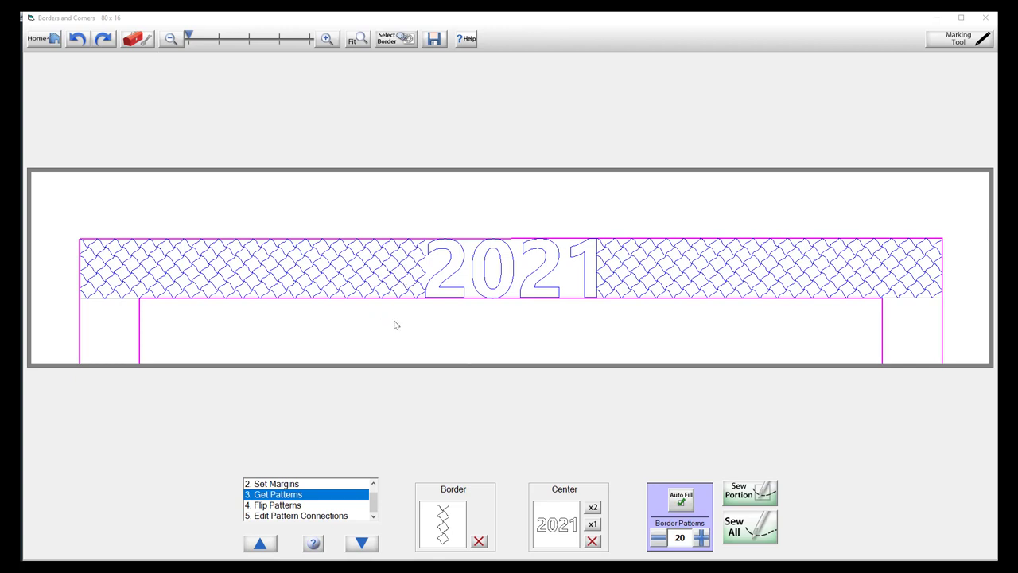
left_click(135, 38)
left_click(503, 351)
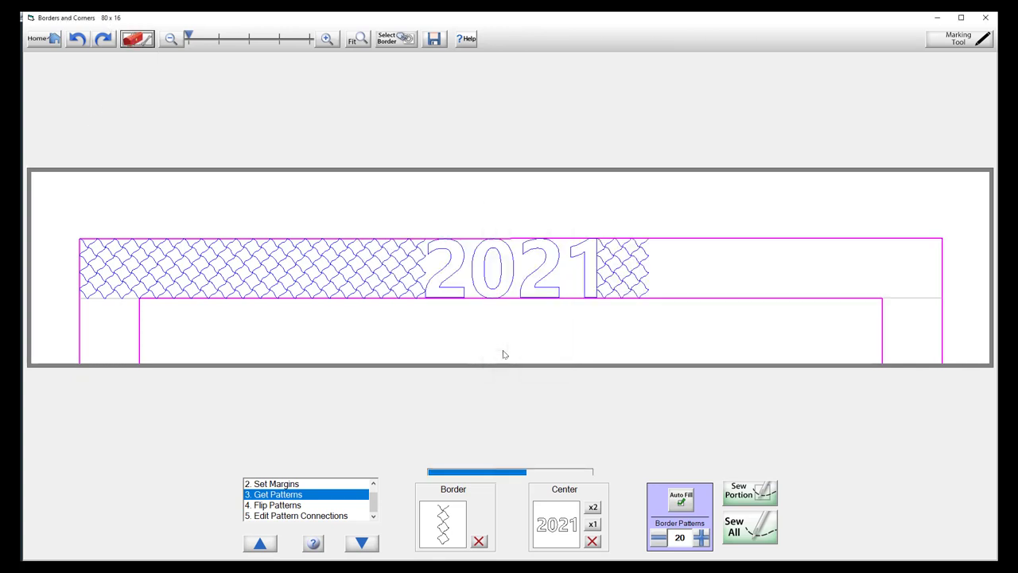
Note the 1.444 single pattern length, then delete the 2021 centre pattern
left_click_drag(241, 357, 211, 358)
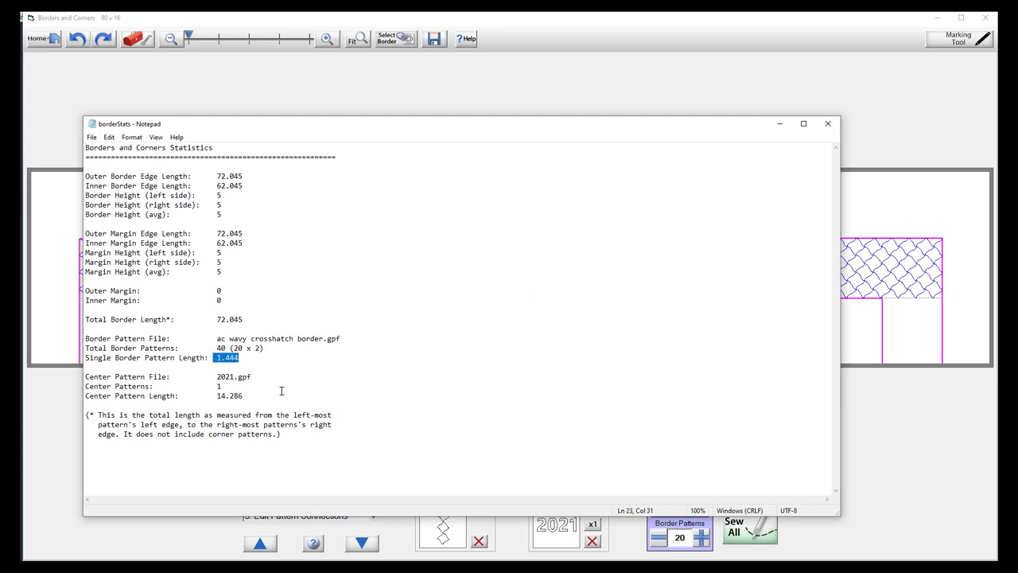
left_click(828, 124)
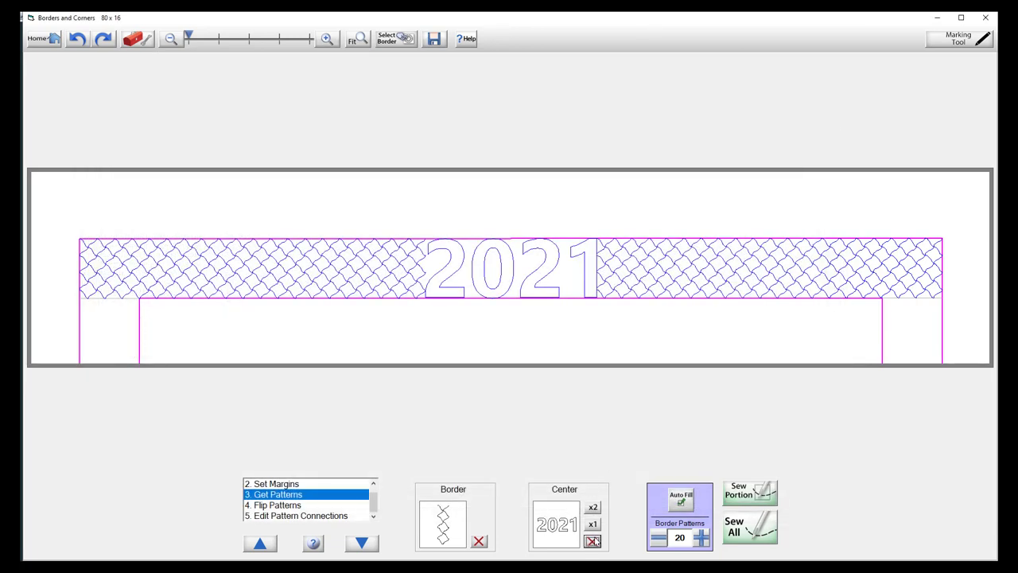
left_click(592, 541)
Recheck the stats for the 50 crosshatch repeats and send the full border to sewing
left_click(136, 38)
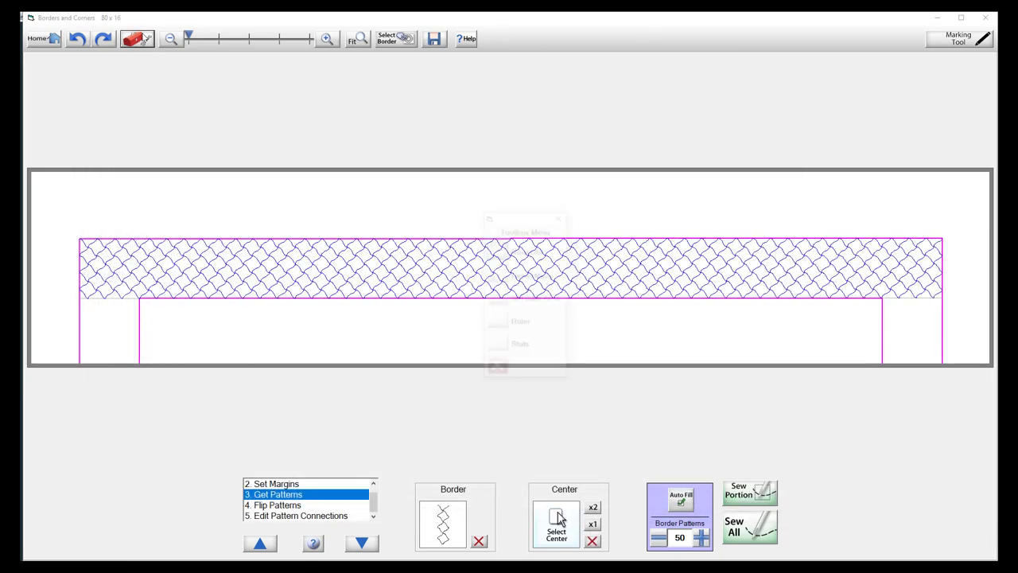
left_click(498, 342)
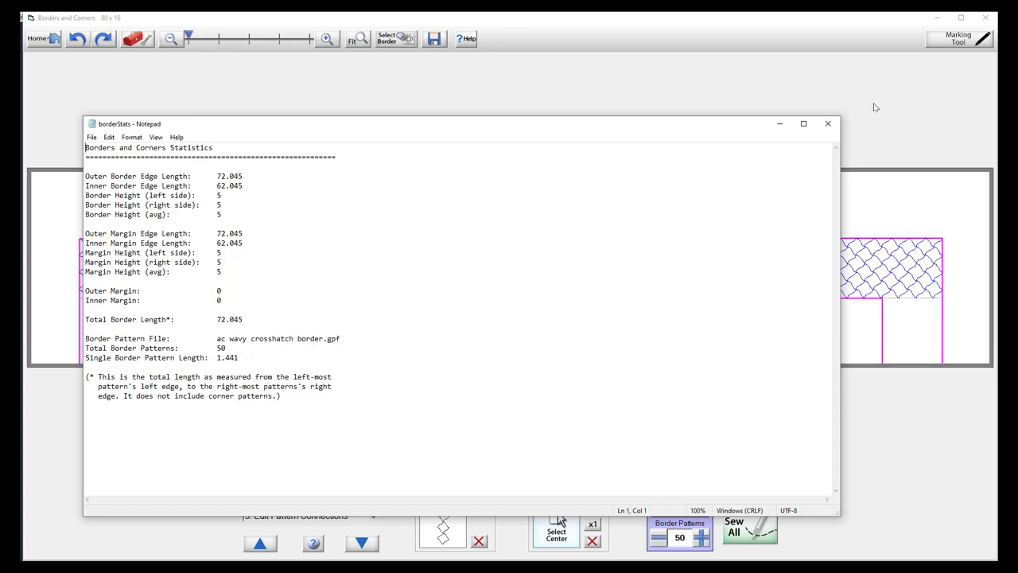
left_click(828, 123)
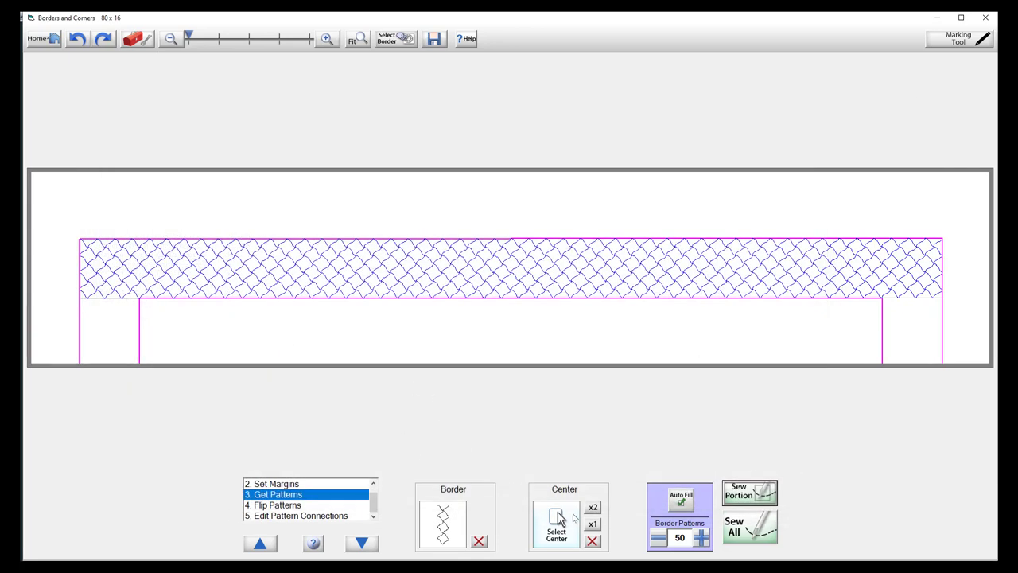
left_click(754, 528)
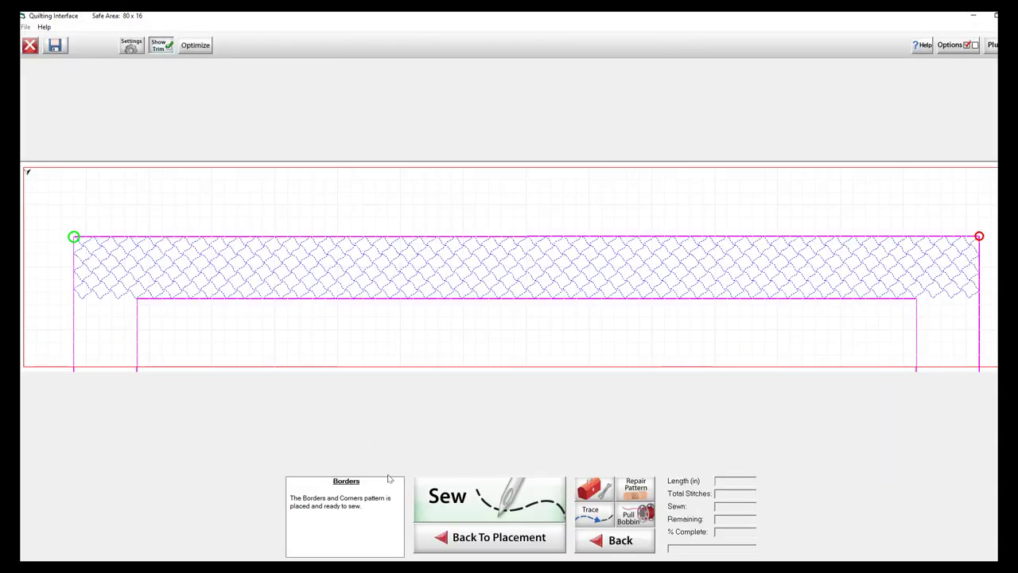
Save the full crosshatch border as '2021 panto option 2B' and close the sewing screen
left_click(54, 44)
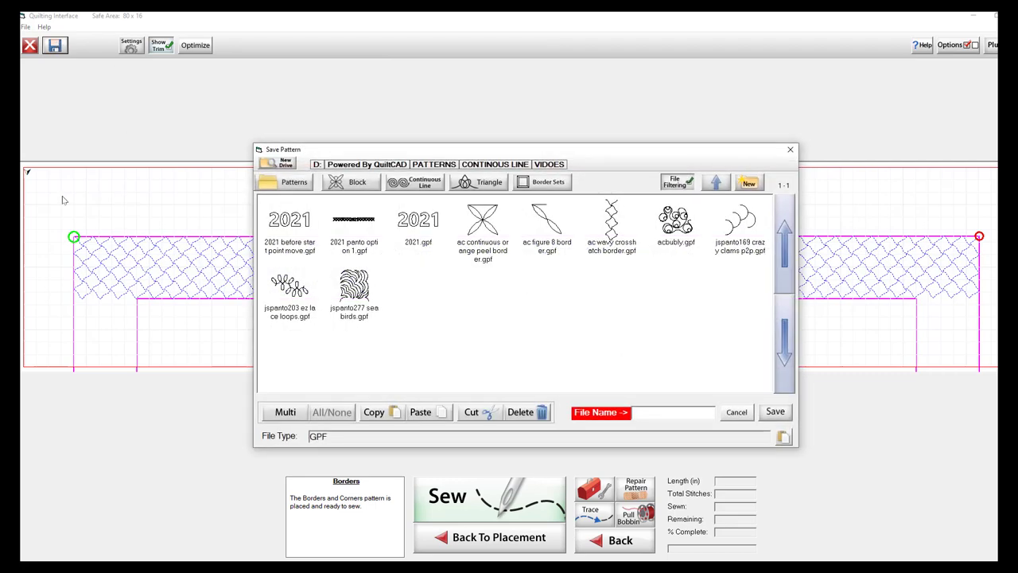
left_click(671, 415)
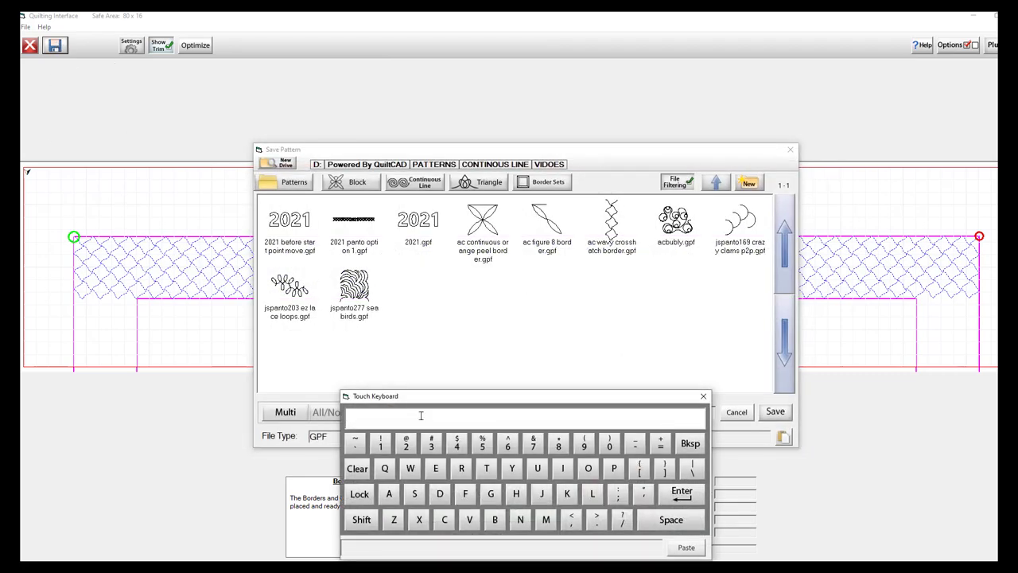
type("2")
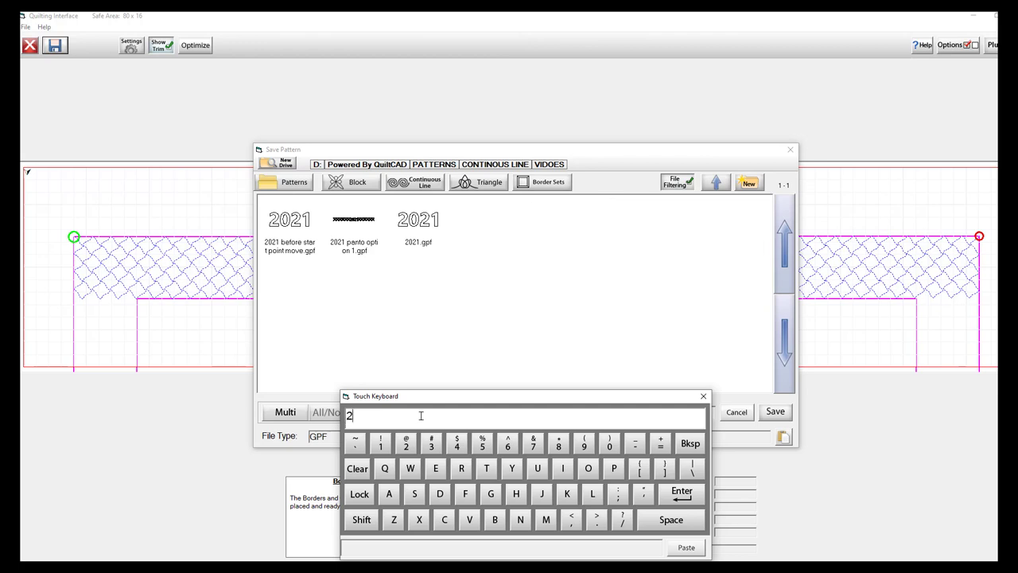
type("021 patio")
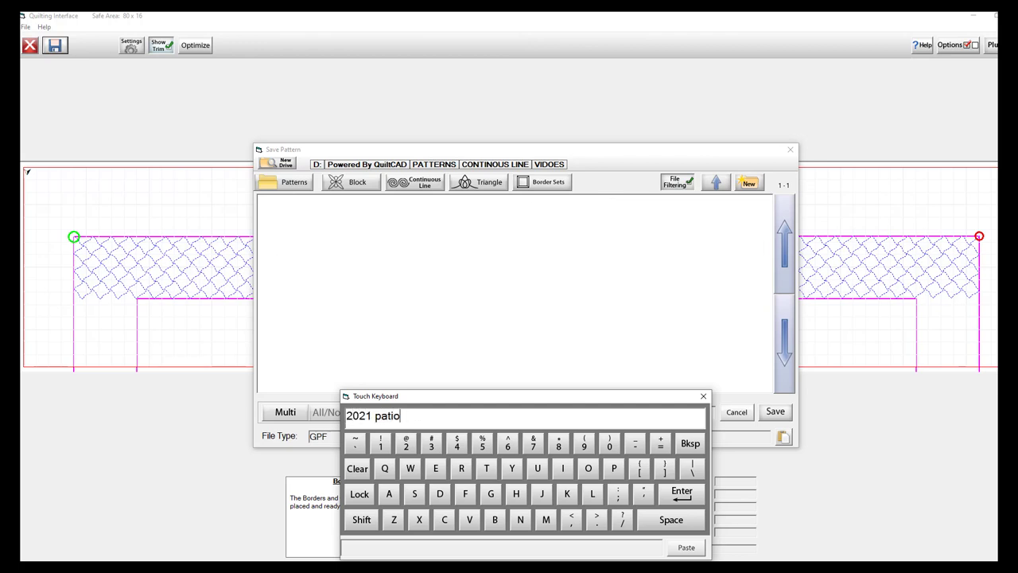
key("BackSpace")
key("BackSpace")
key("BackSpace")
type("nto")
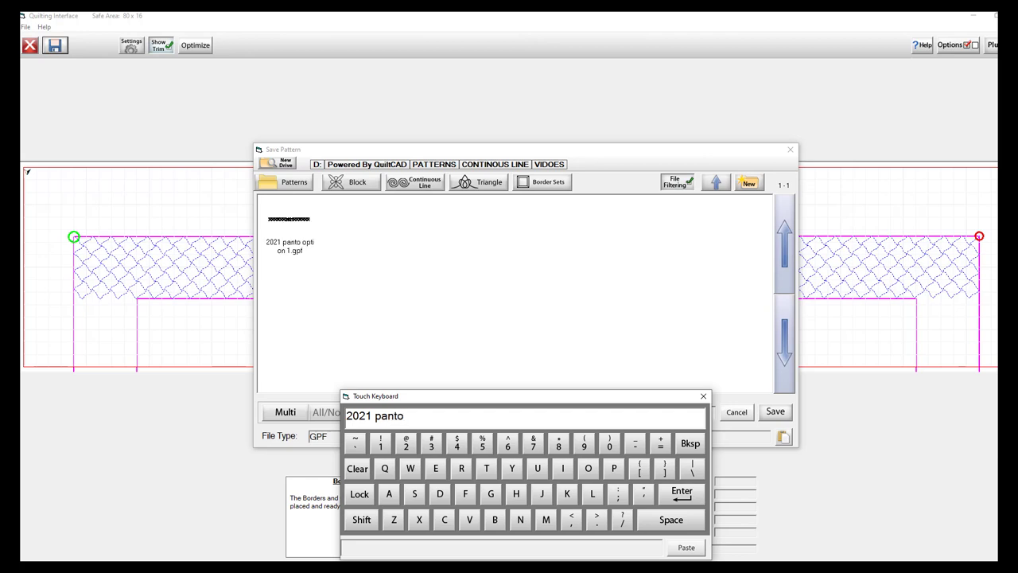
type(" option 2B")
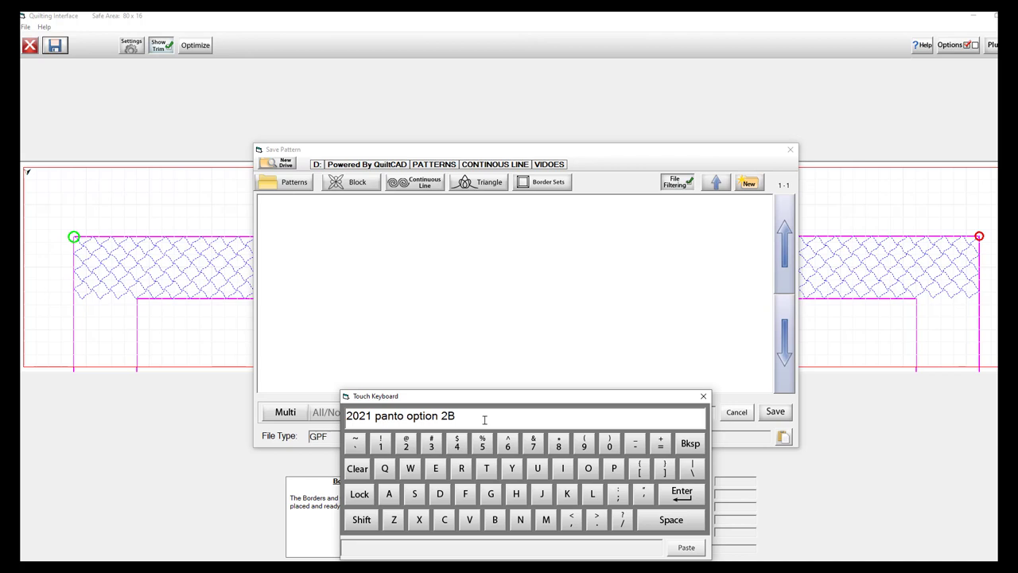
left_click(684, 495)
left_click(776, 412)
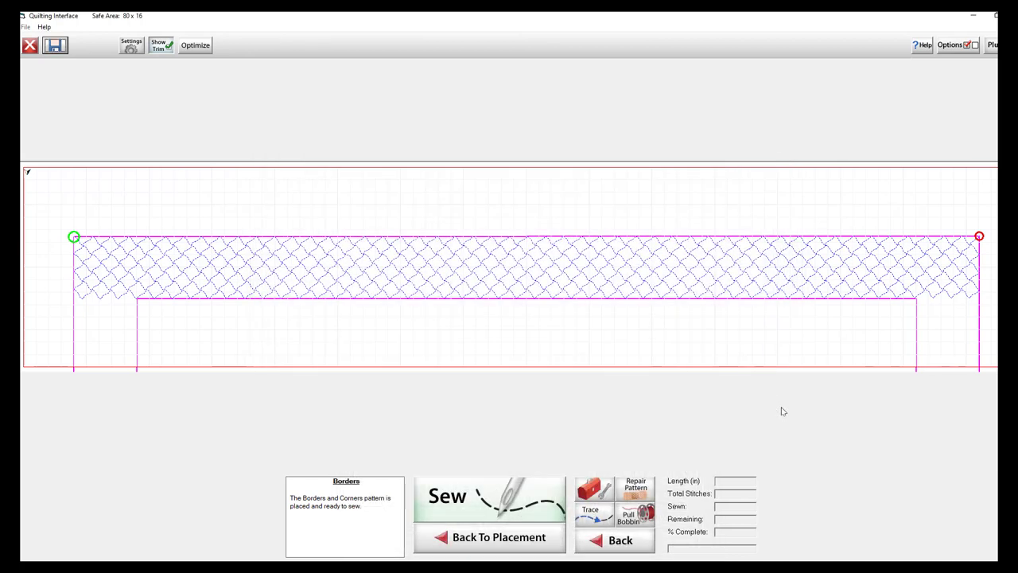
left_click(30, 45)
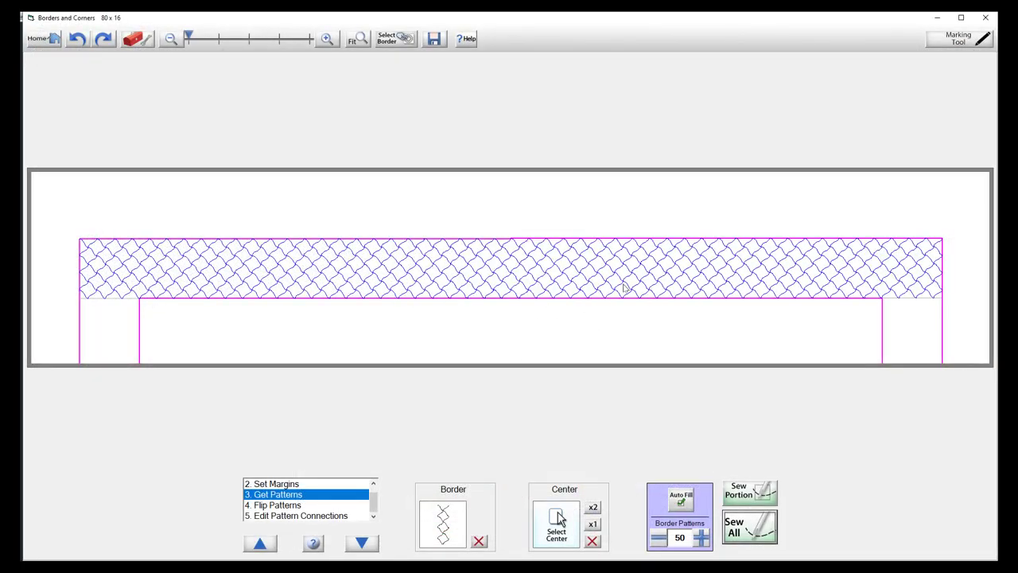
Restore 2021.gpf as the centre between the crosshatch repeats and send the border to sewing
left_click(558, 533)
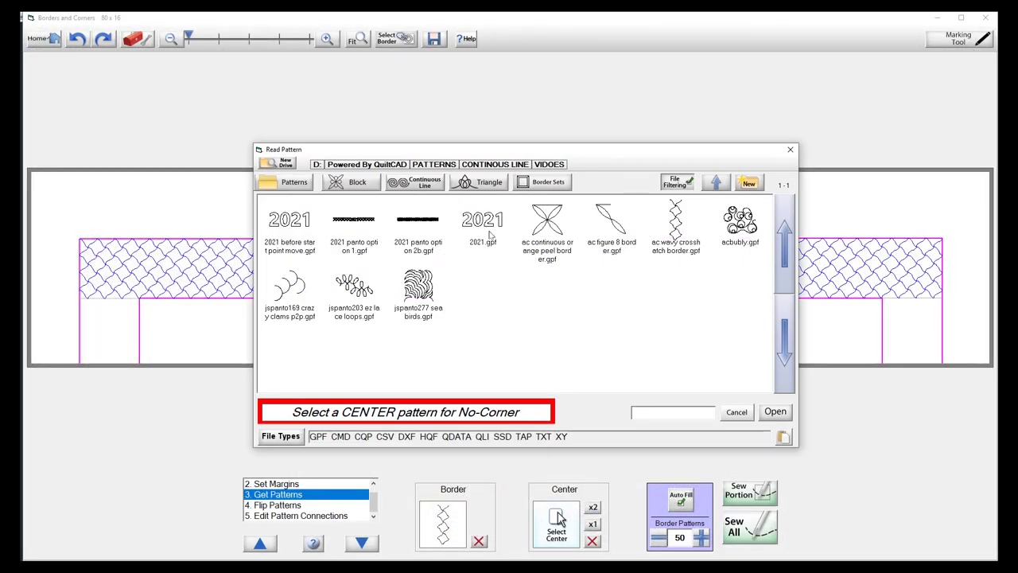
left_click(775, 411)
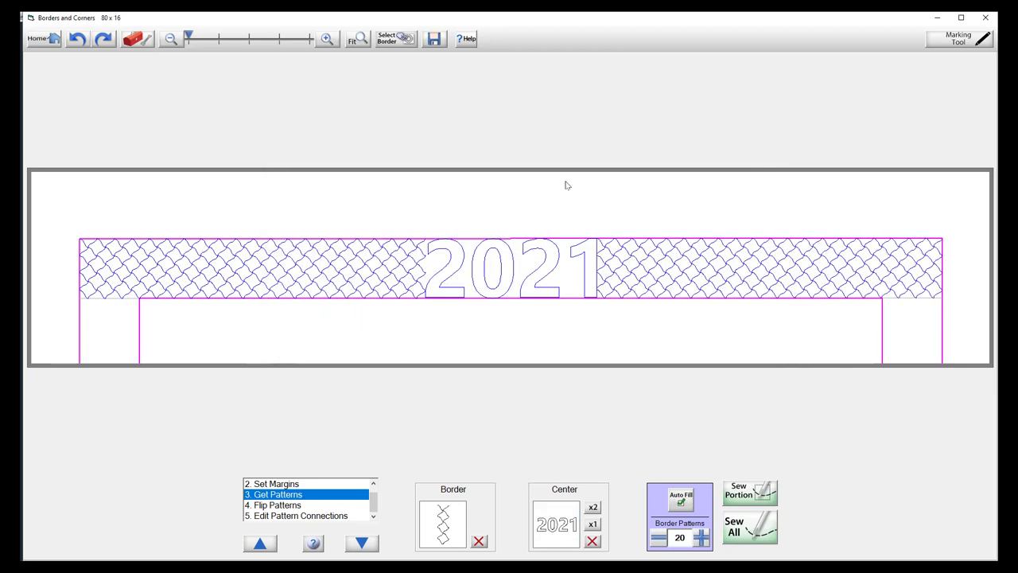
left_click(753, 528)
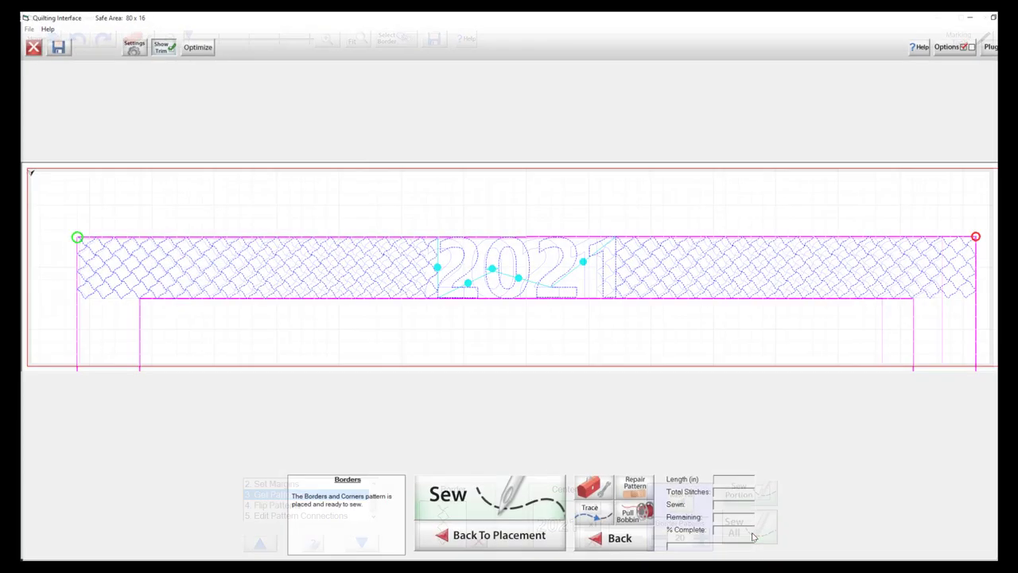
Save the crosshatch border with 2021 as '2021 panto option 2', then exit to the border editor
left_click(54, 46)
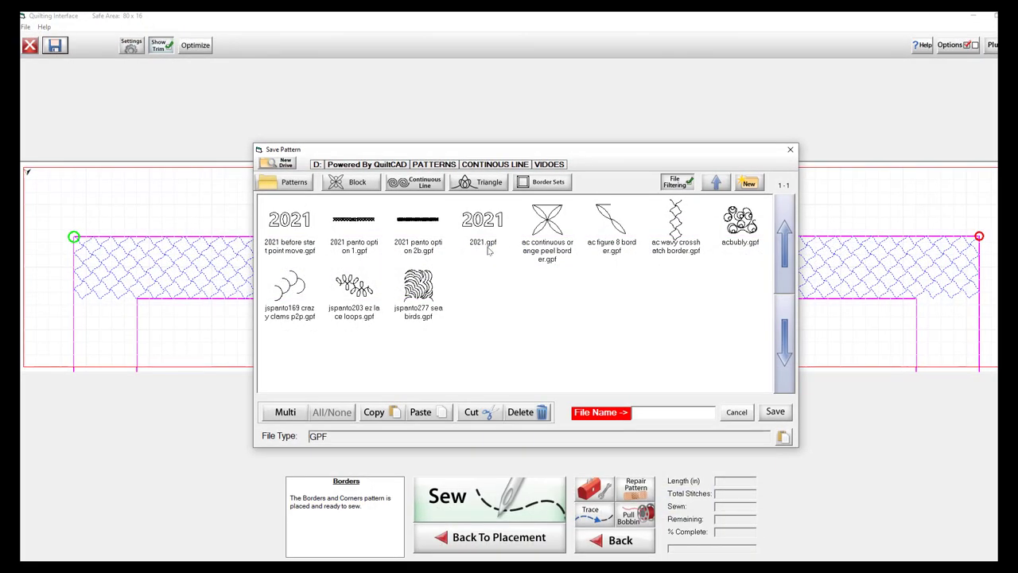
left_click(436, 242)
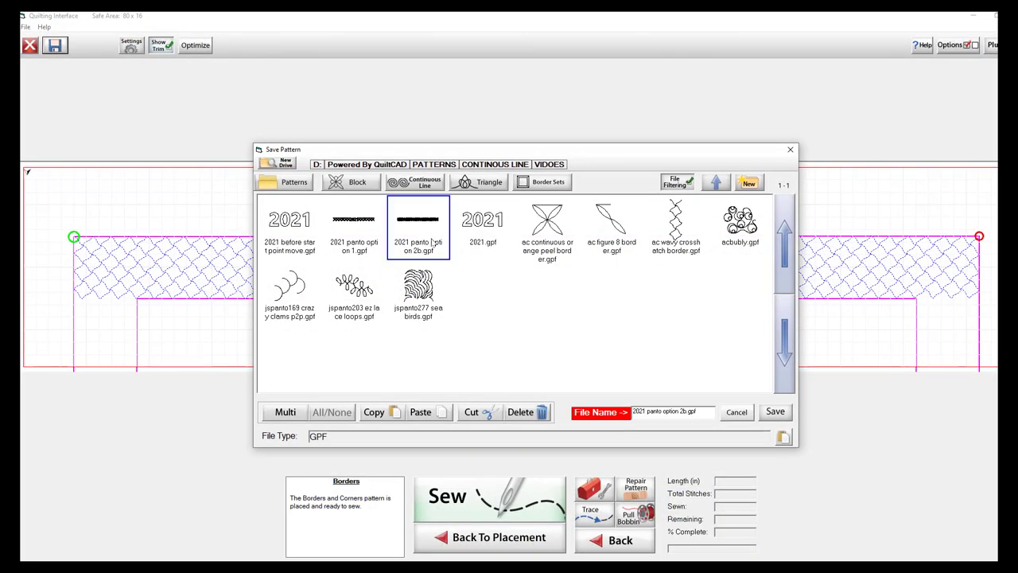
left_click(689, 410)
key("BackSpace")
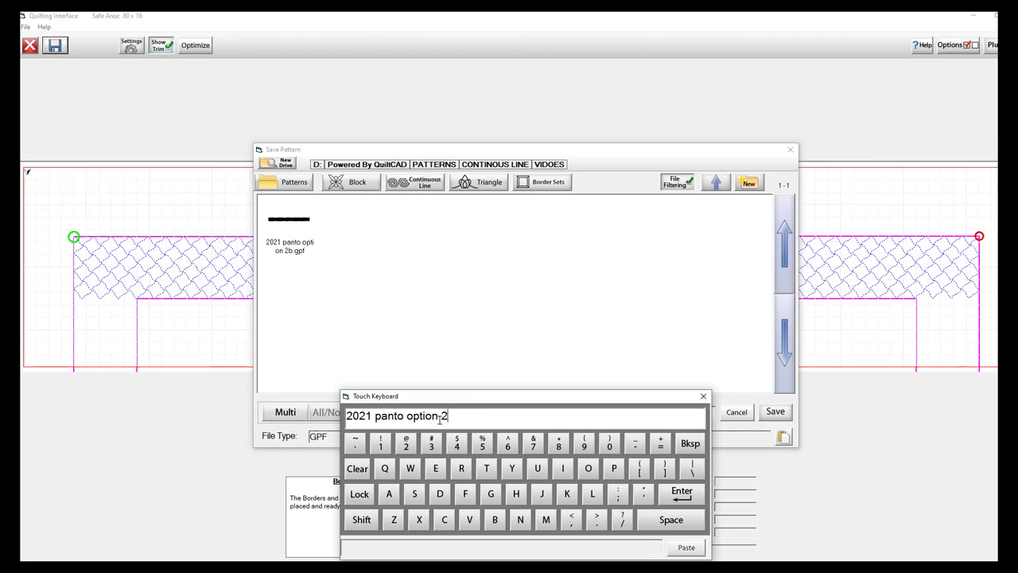
left_click(682, 493)
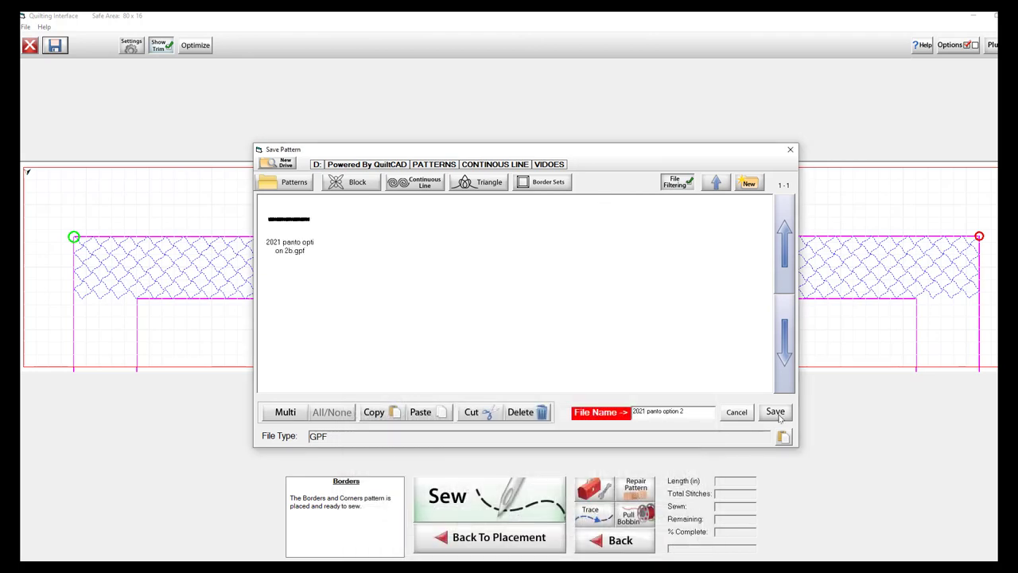
left_click(775, 411)
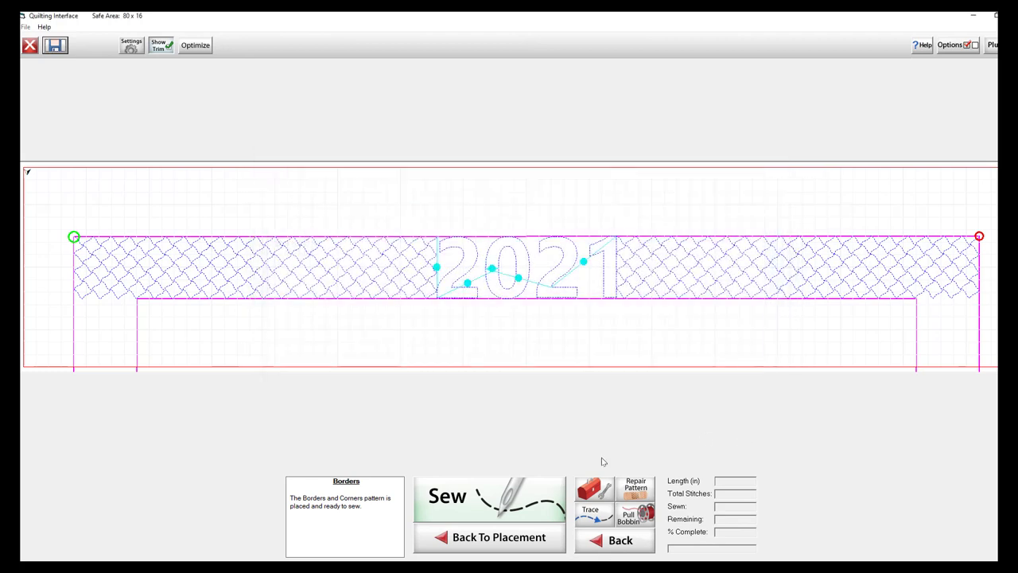
left_click(32, 46)
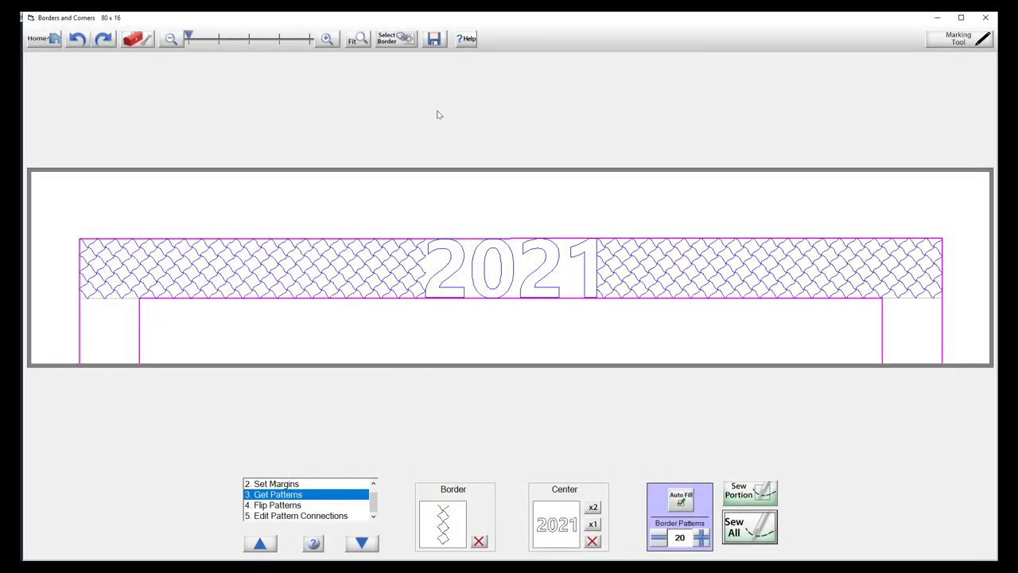
Replace the border with Continuous Line curlycue.gpf spirals, four per side, and send it to sewing
left_click(454, 521)
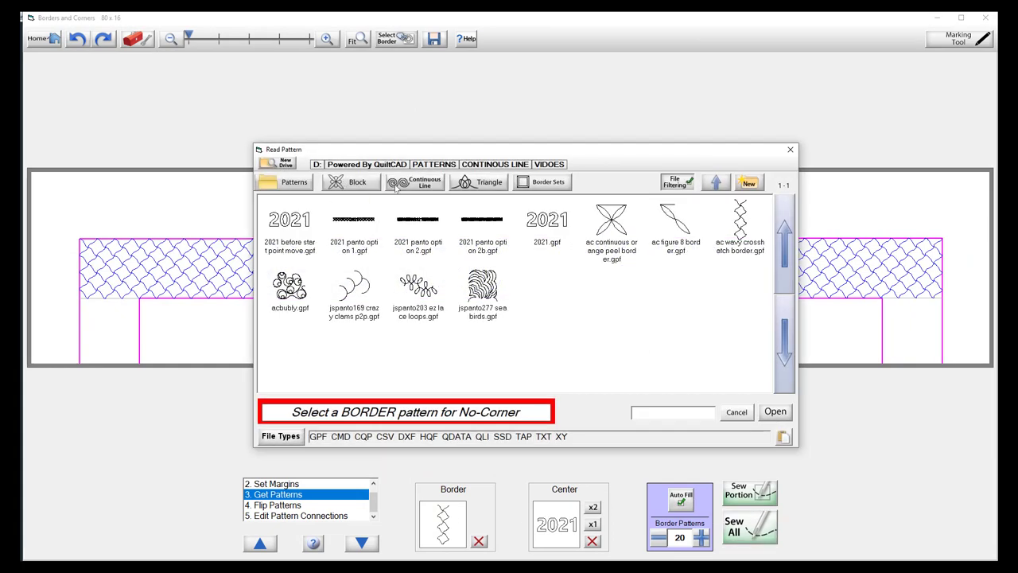
left_click(419, 184)
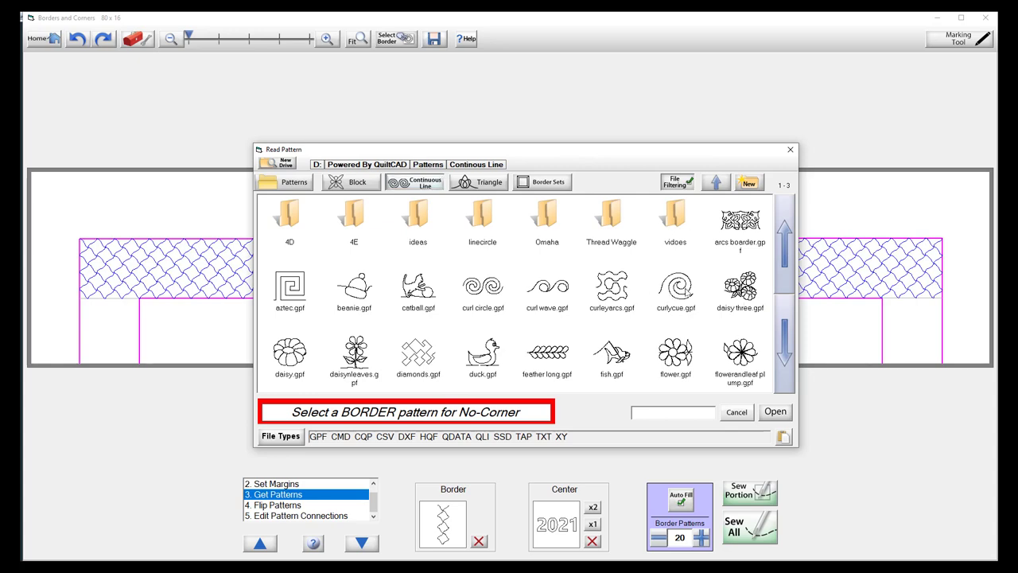
double_click(677, 288)
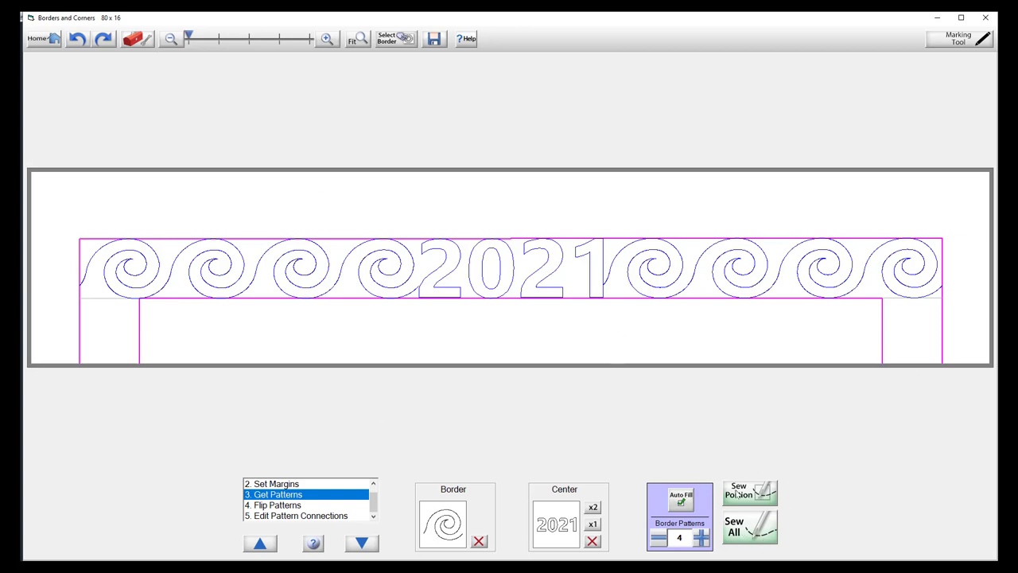
left_click(750, 529)
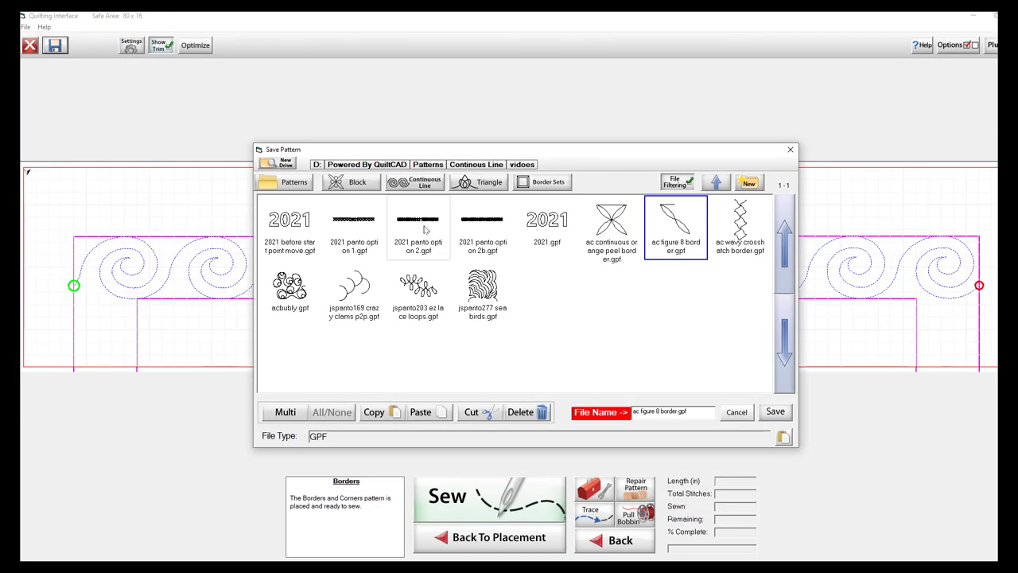
Decline overwriting '2021 panto option 2' and save the 2021 spiral border as '2021 panto option 3'
double_click(424, 229)
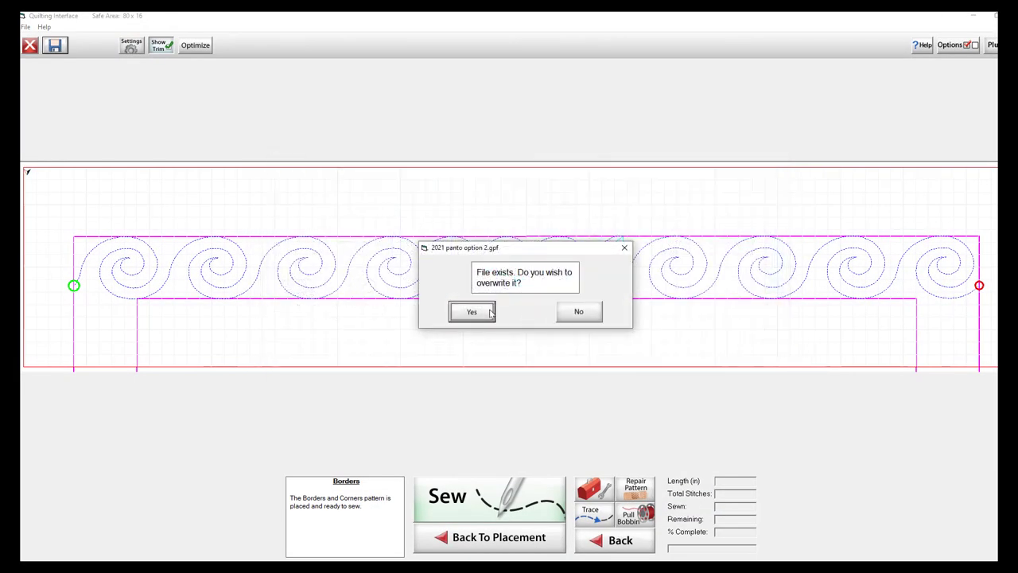
left_click(596, 313)
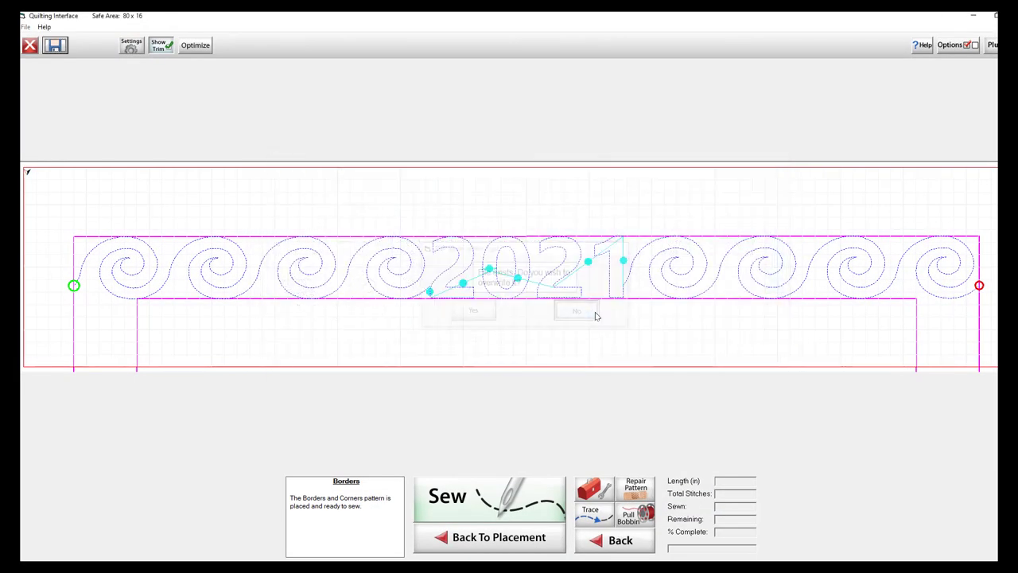
left_click(54, 45)
left_click(417, 229)
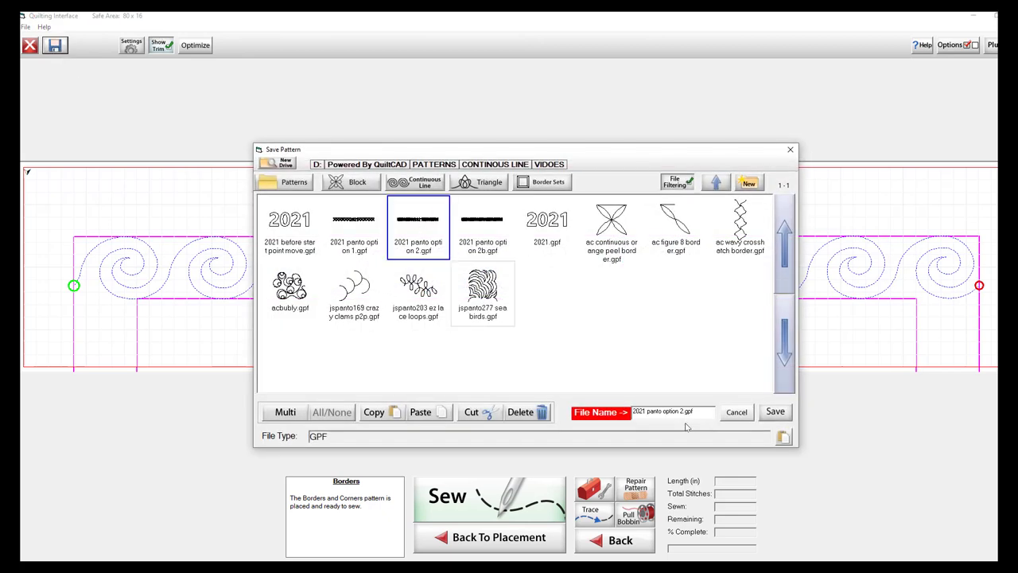
left_click(686, 414)
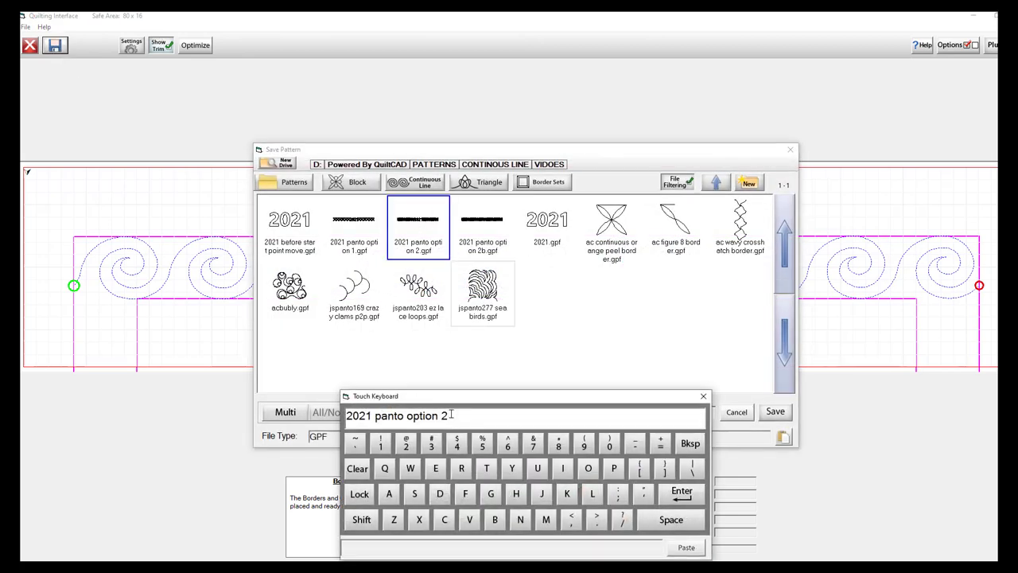
key("BackSpace")
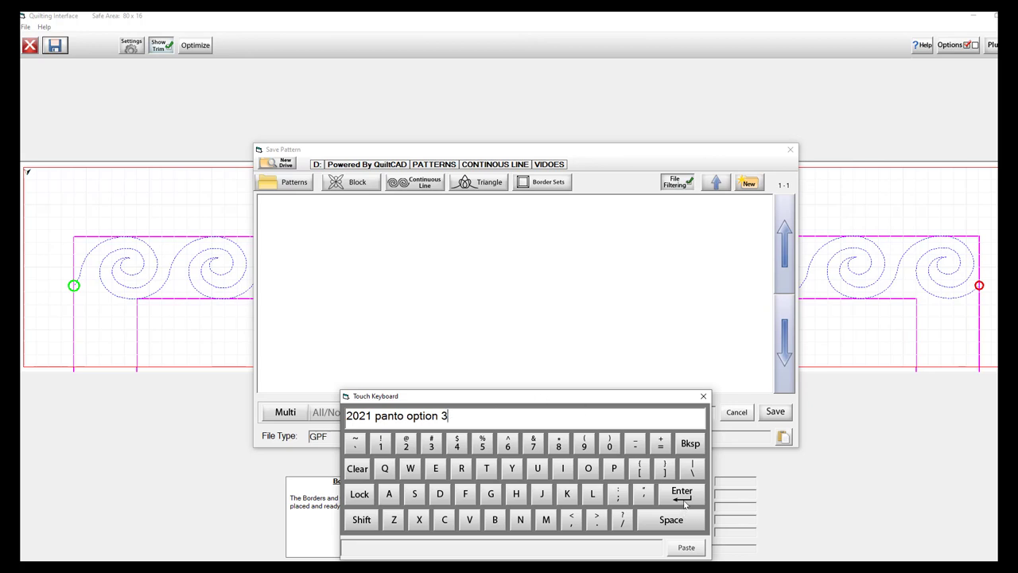
left_click(681, 493)
left_click(775, 411)
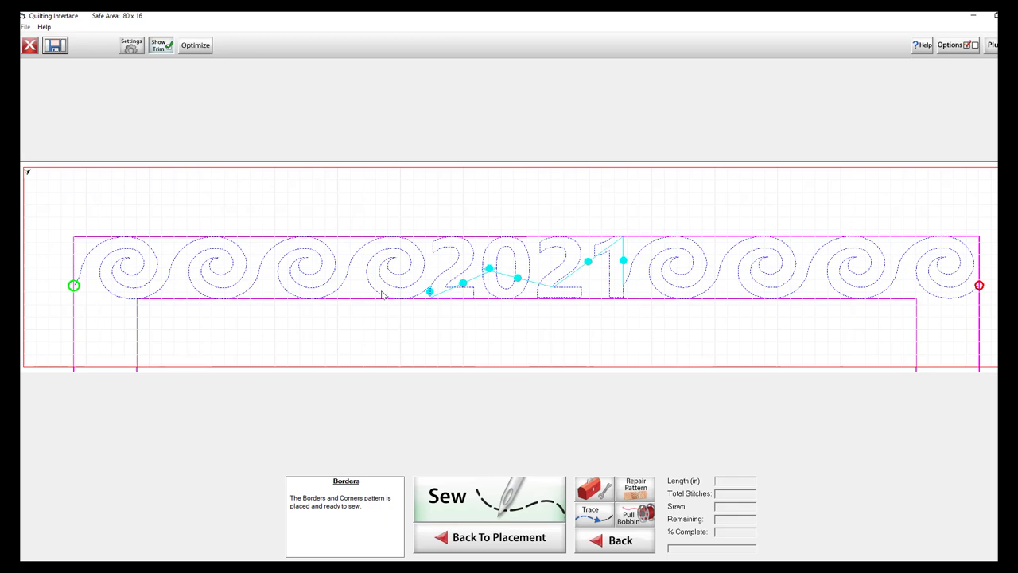
Return to Borders and Corners and choose only the left and right spiral sets for sewing
left_click(32, 46)
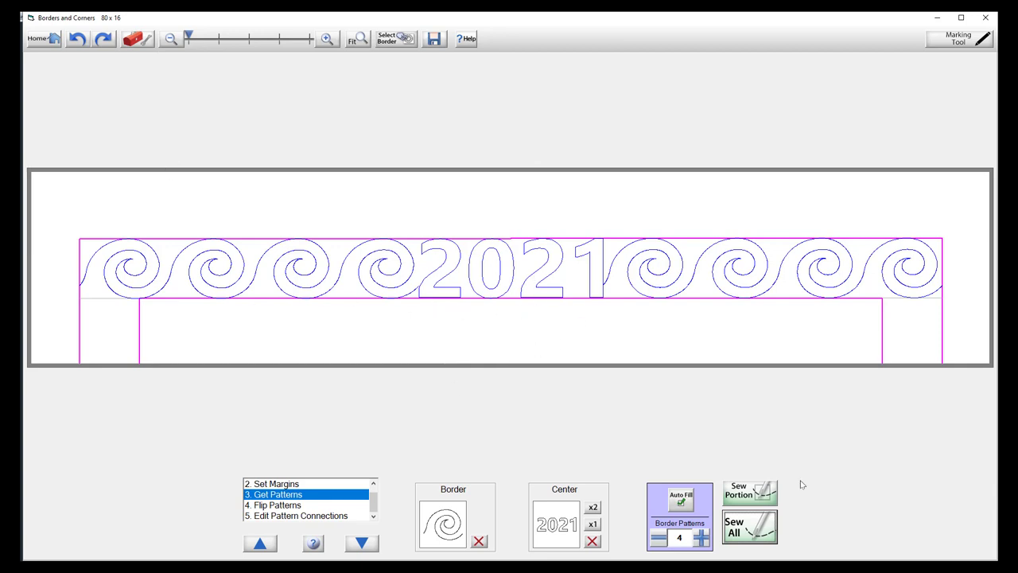
left_click(751, 495)
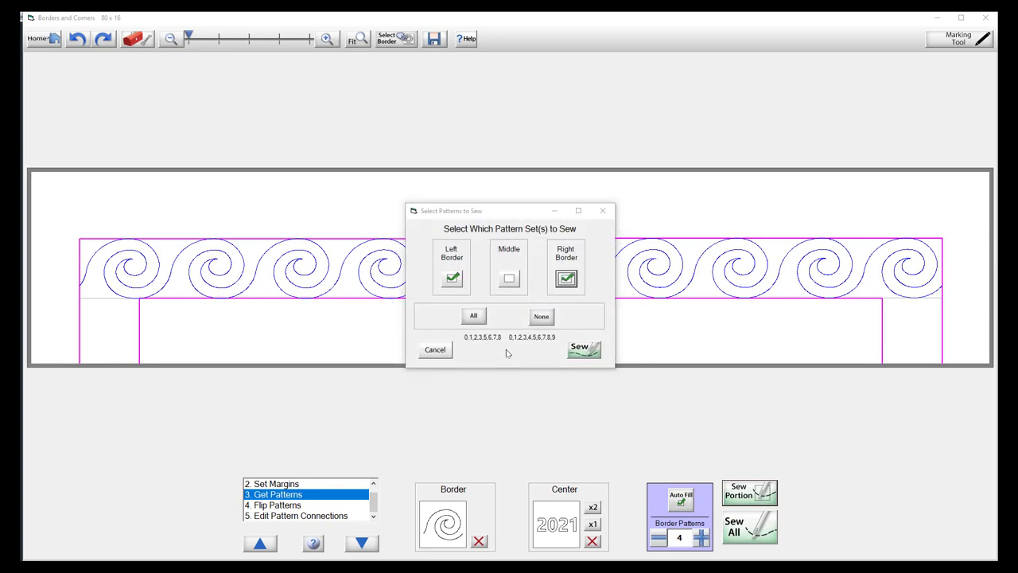
Sew only the left and right spiral borders, without 2021, and save the pattern as 'test'
left_click(581, 352)
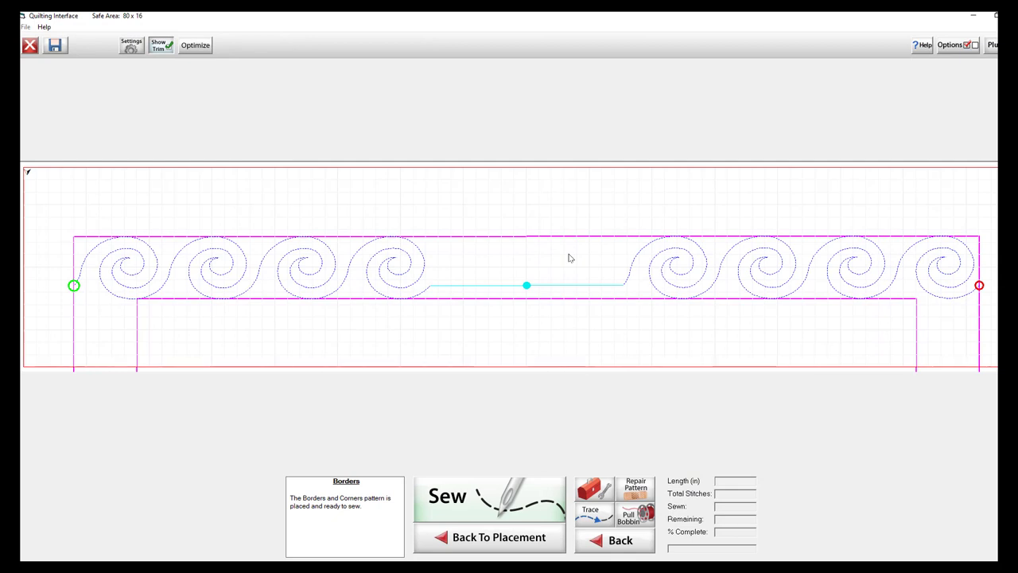
left_click(55, 46)
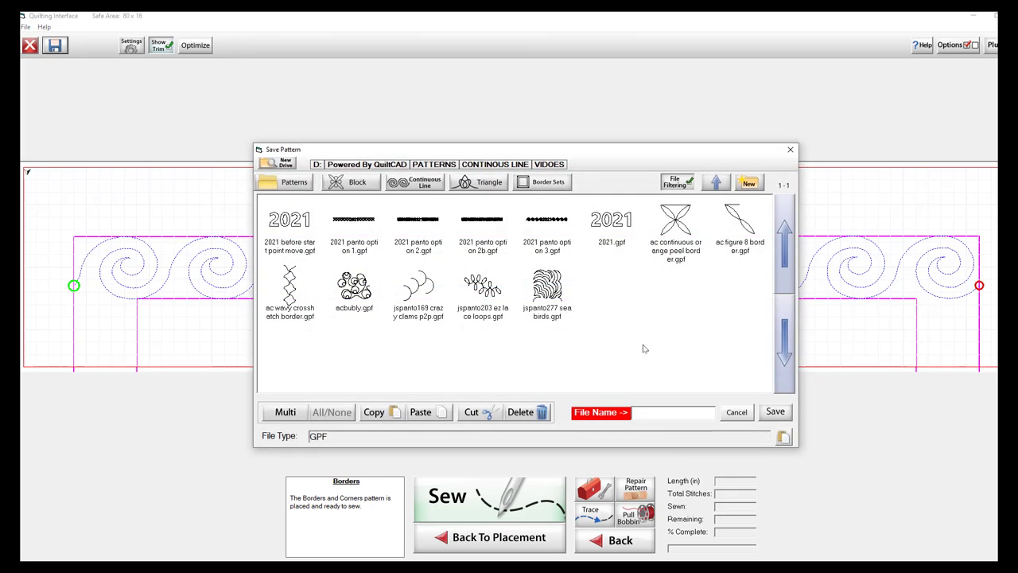
left_click(662, 412)
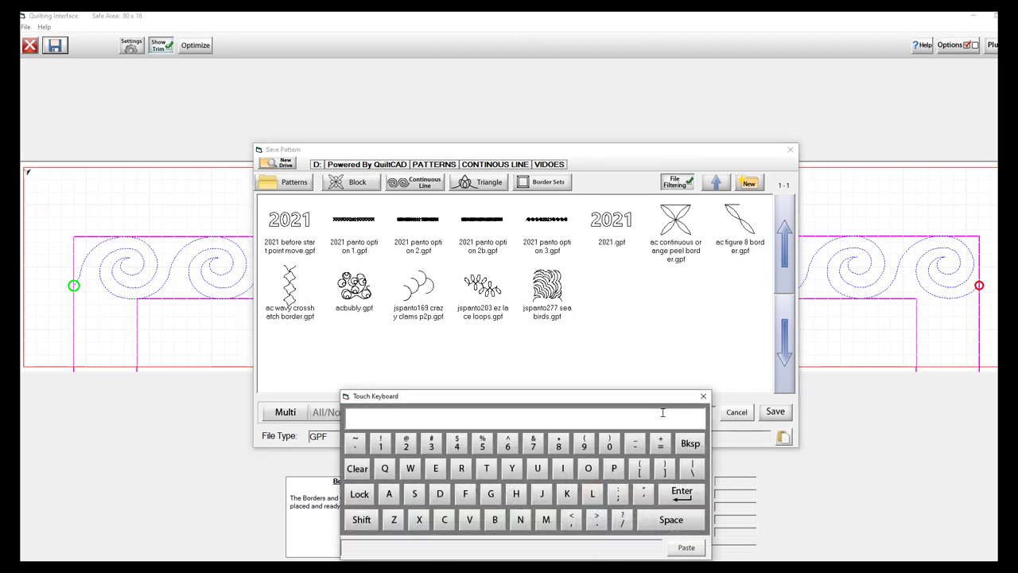
type("test")
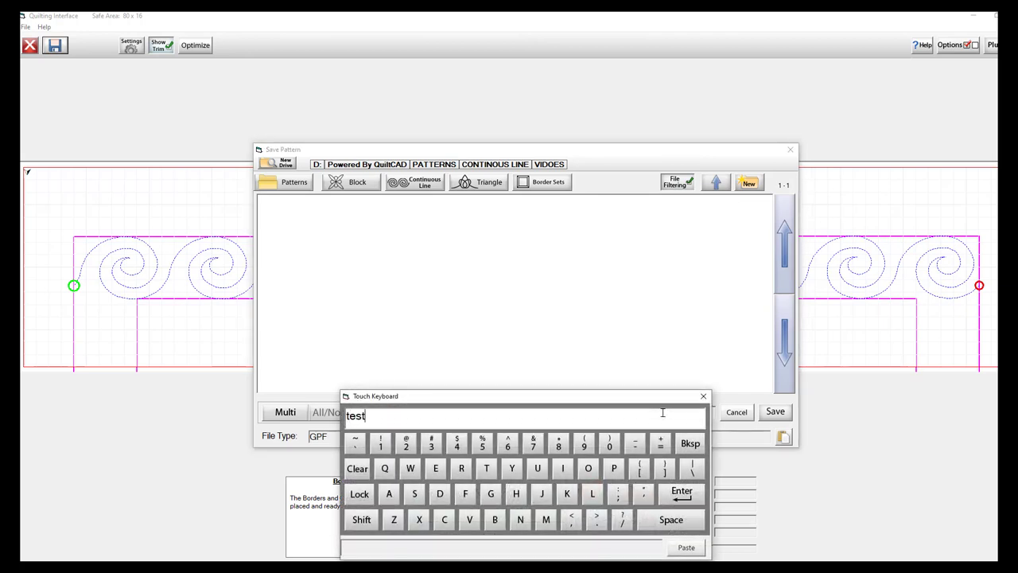
left_click(682, 494)
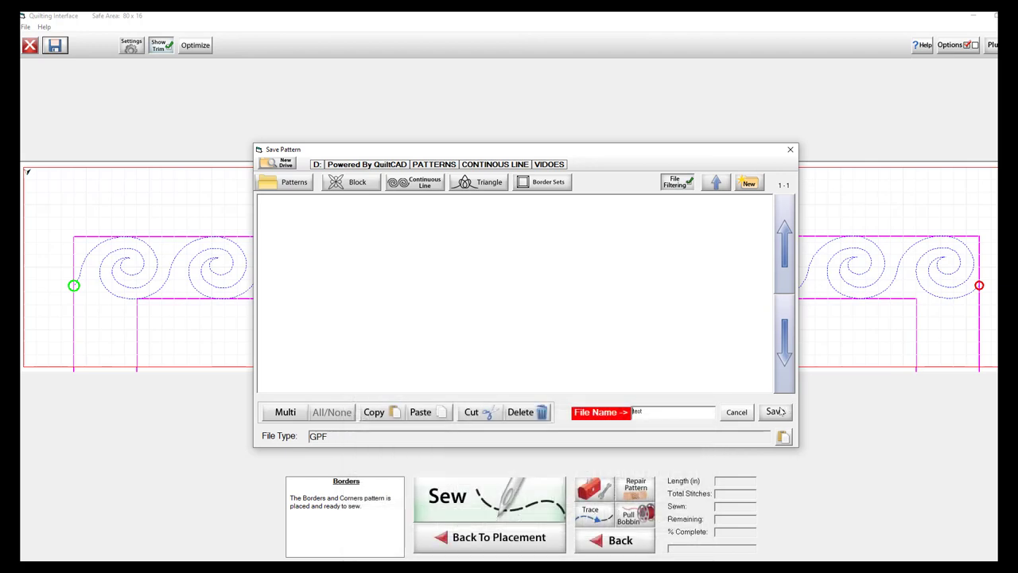
left_click(775, 411)
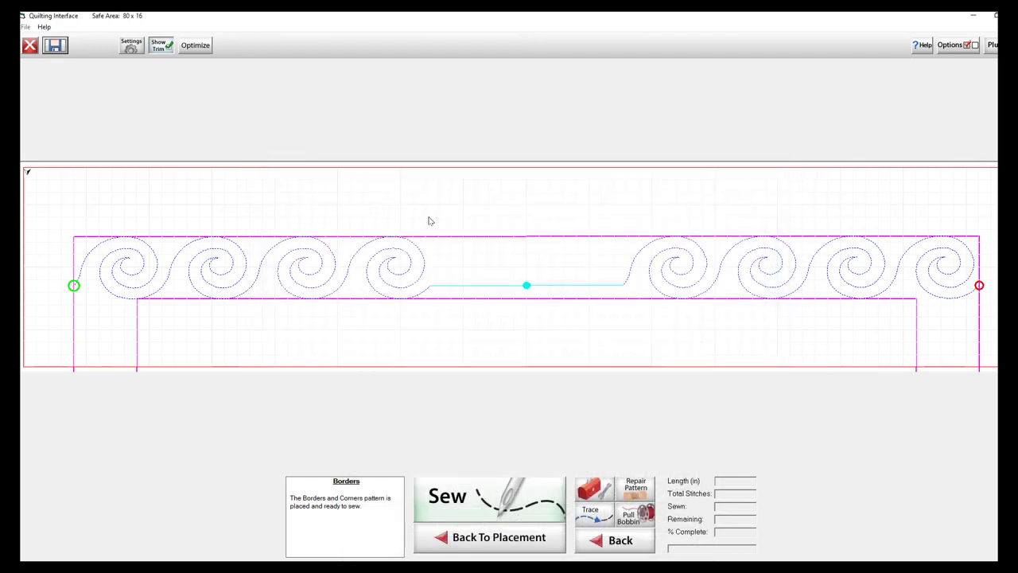